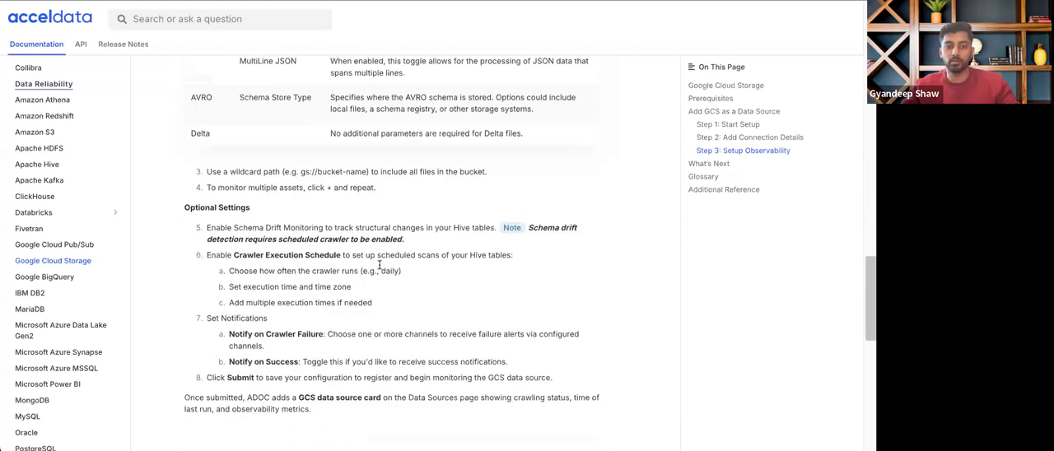
Switch from the Google Cloud Storage documentation, past the overview slide, to the Data Sources page in ADOC
scroll(396, 320, "up", 15)
left_click(118, 3)
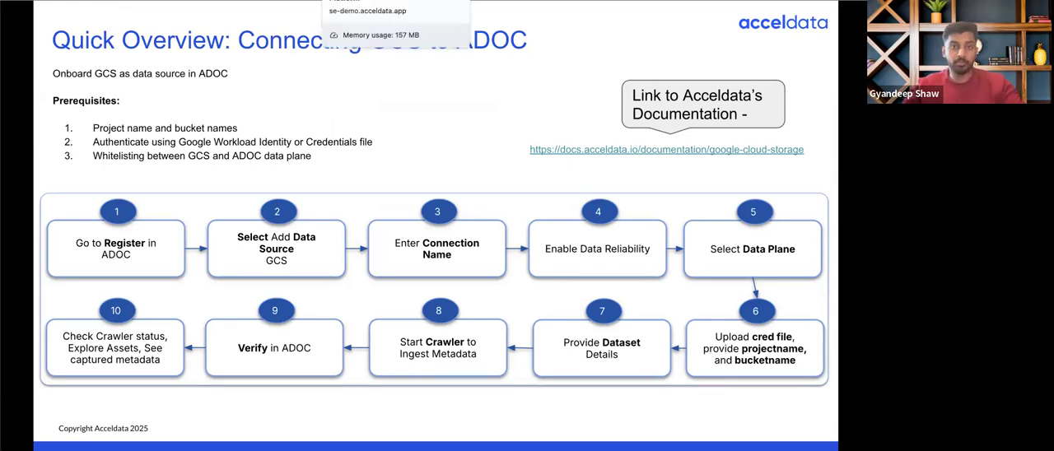
left_click(370, 1)
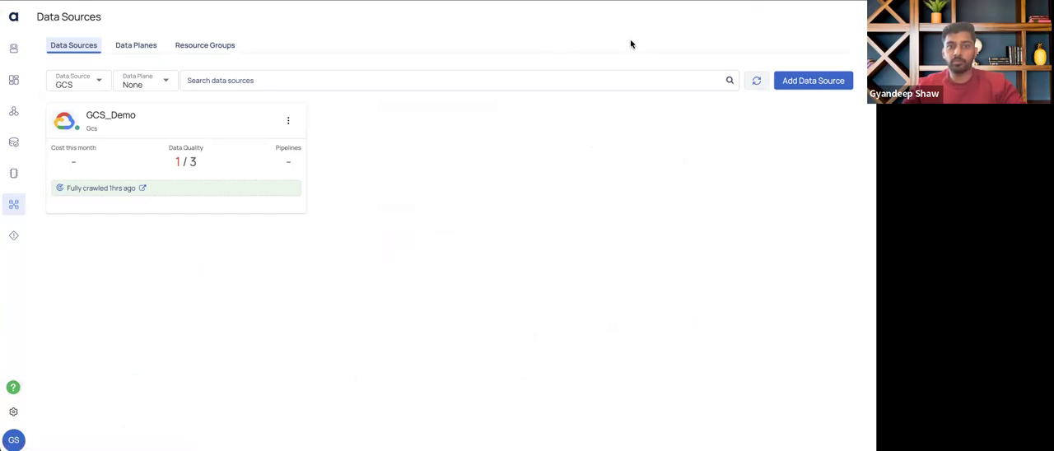
left_click(212, 43)
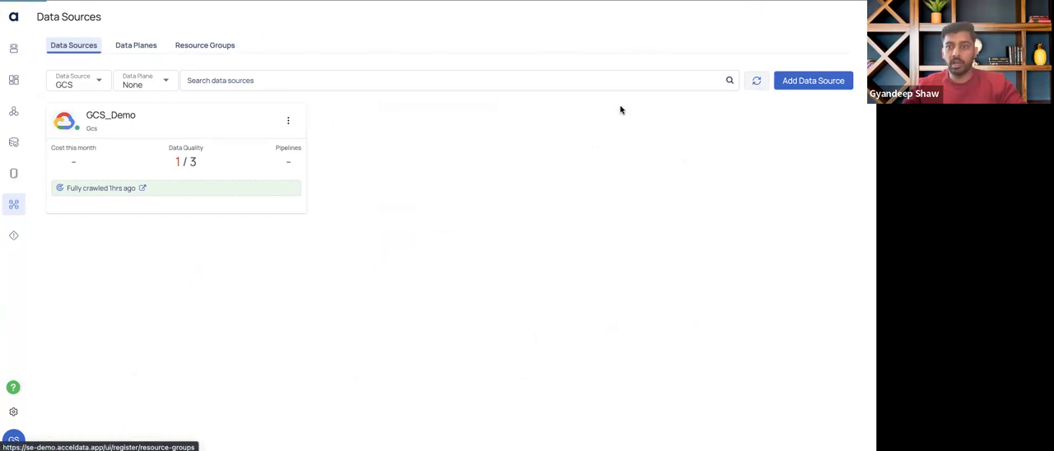
Start adding a new data source and choose GCS from the supported data sources
left_click(820, 84)
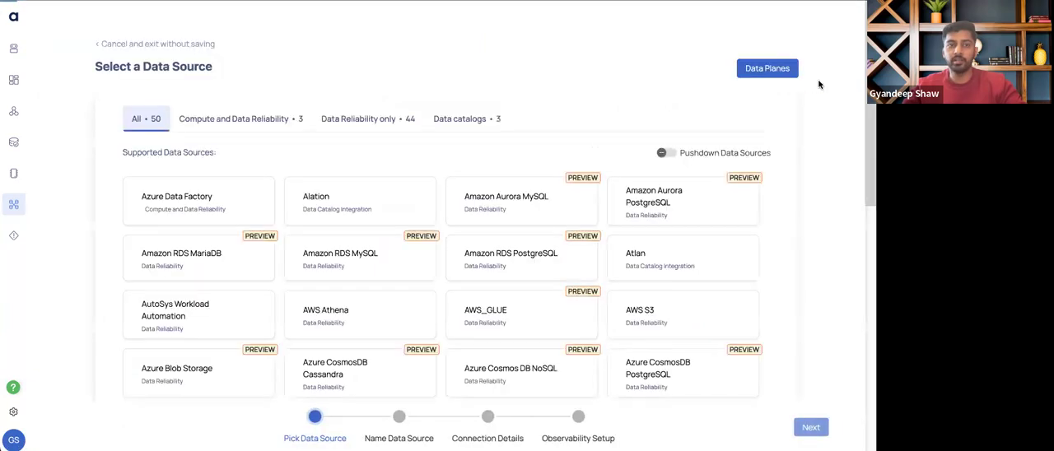
scroll(577, 203, "down", 2)
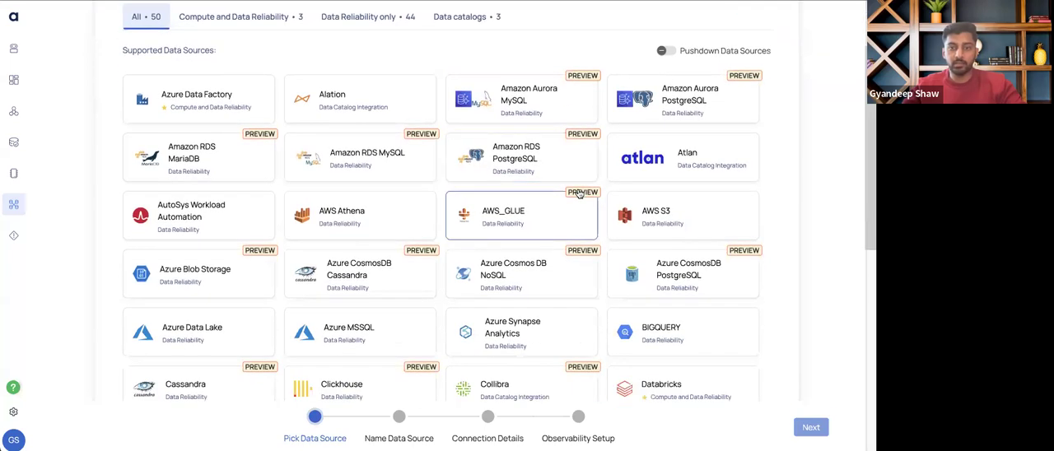
scroll(579, 194, "down", 1)
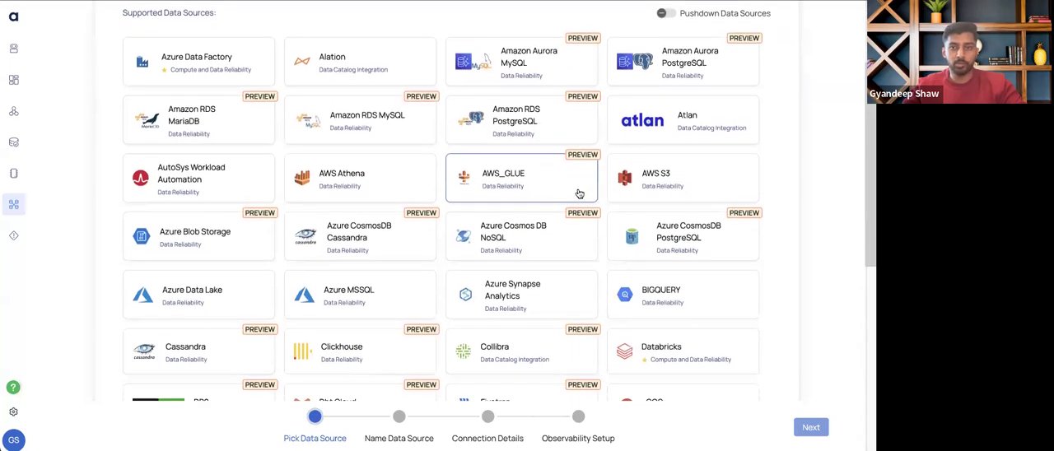
scroll(579, 194, "down", 1)
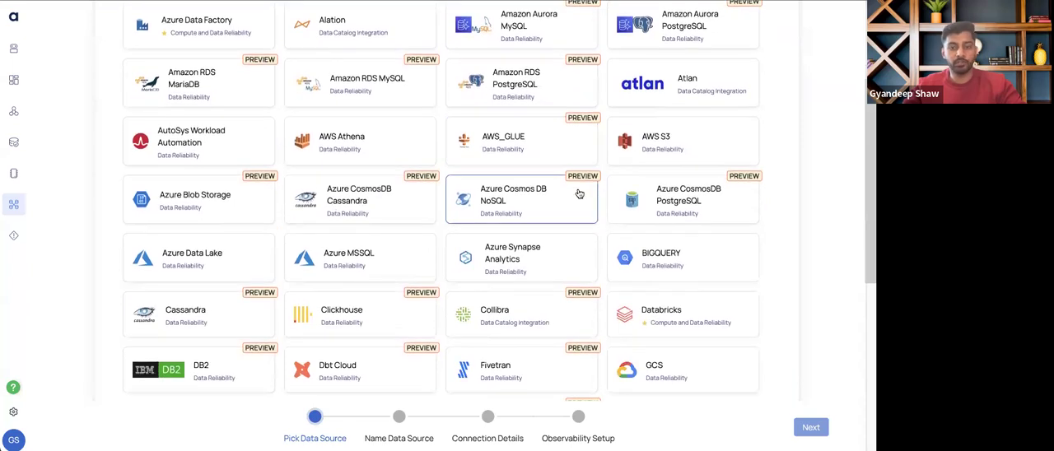
scroll(579, 193, "down", 3)
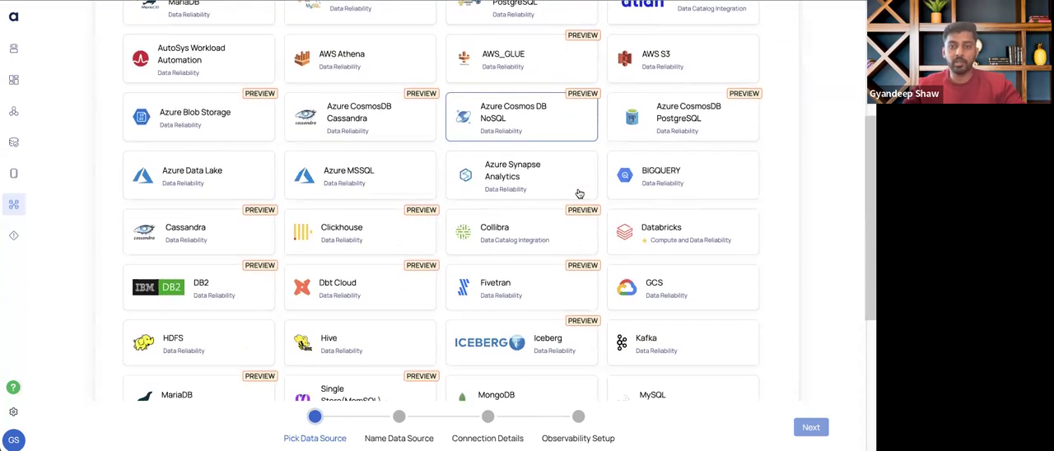
scroll(579, 193, "down", 1)
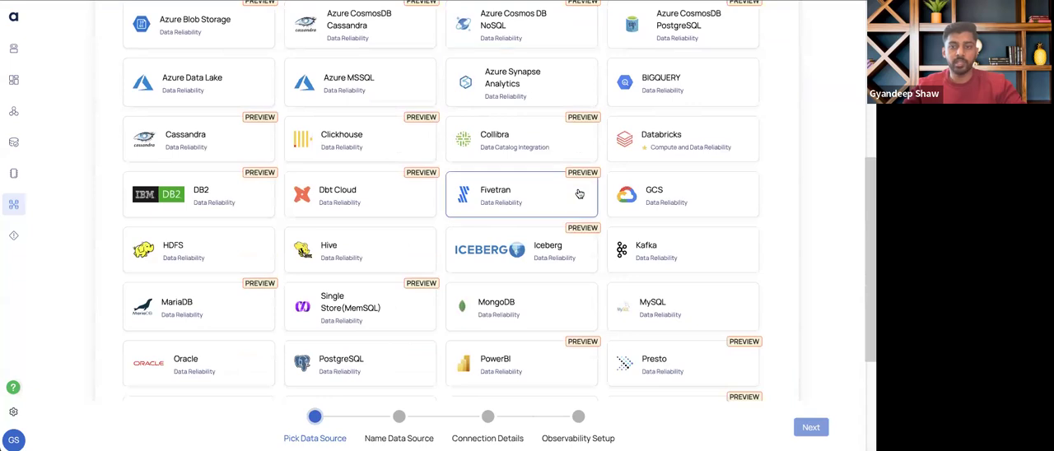
left_click(661, 200)
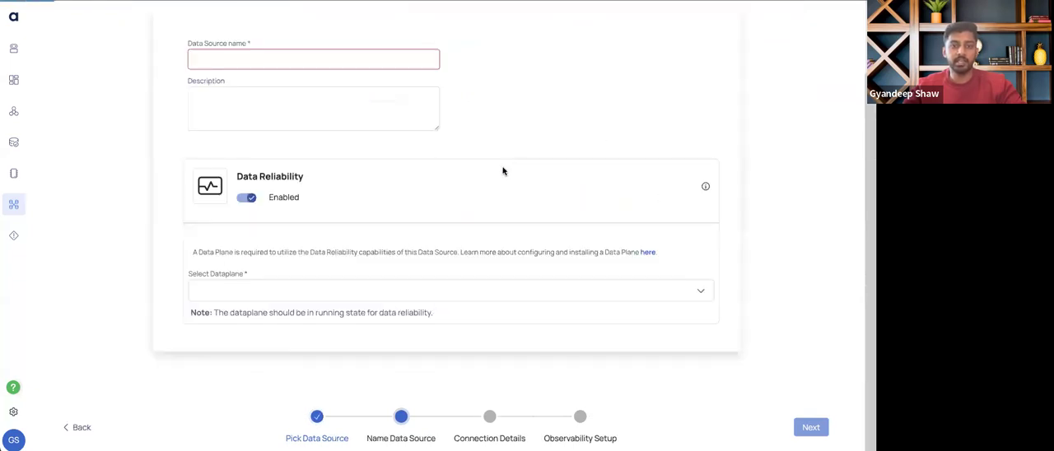
Look through the name, description and dataplane fields of the new GCS data source
left_click(221, 124)
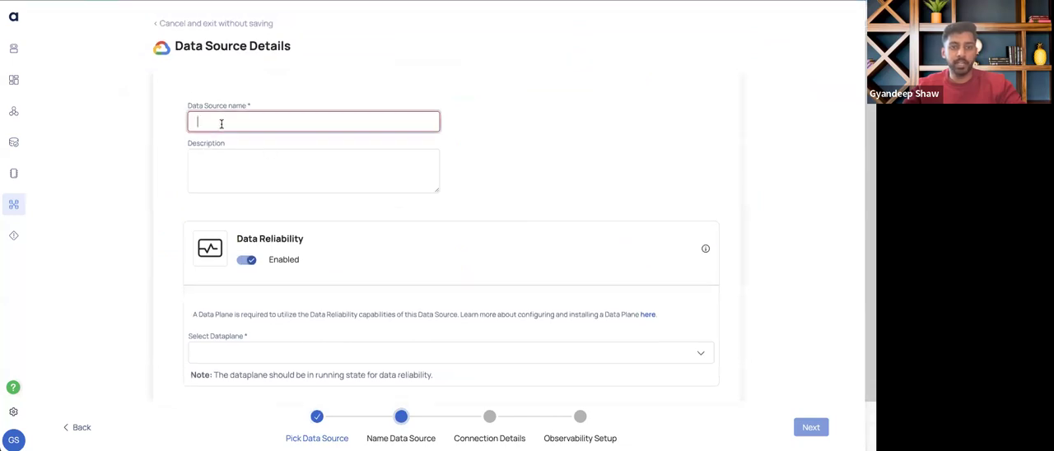
left_click(225, 171)
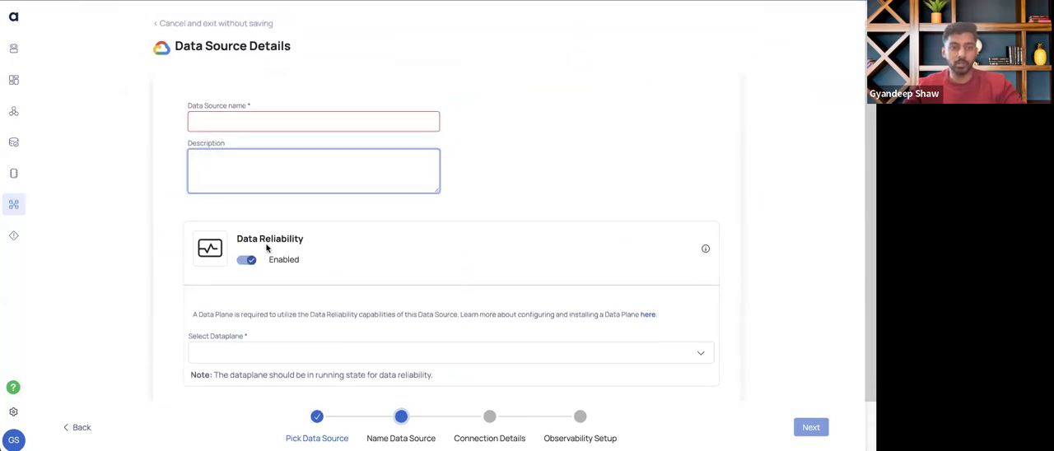
scroll(308, 300, "down", 1)
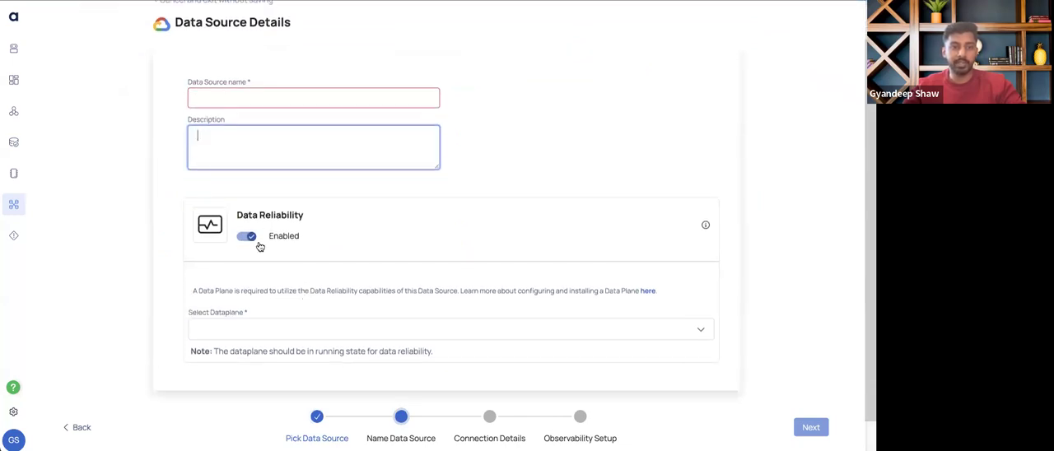
left_click(219, 327)
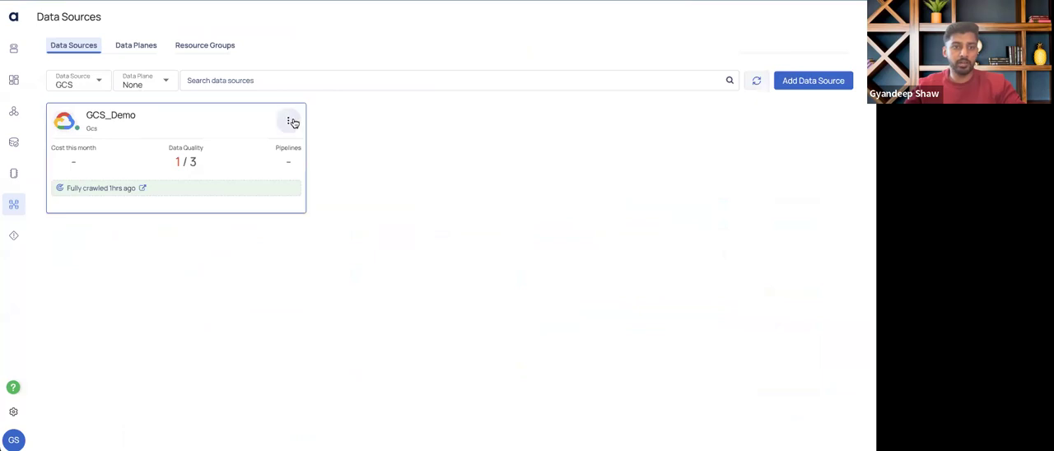
Open the configuration of the GCS_Demo data source for editing and advance to its connection details
left_click(293, 122)
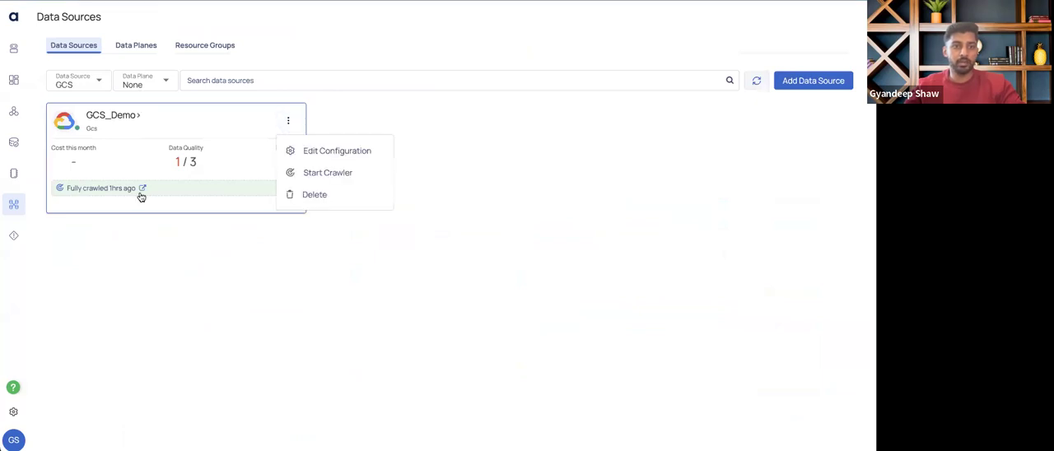
left_click(323, 152)
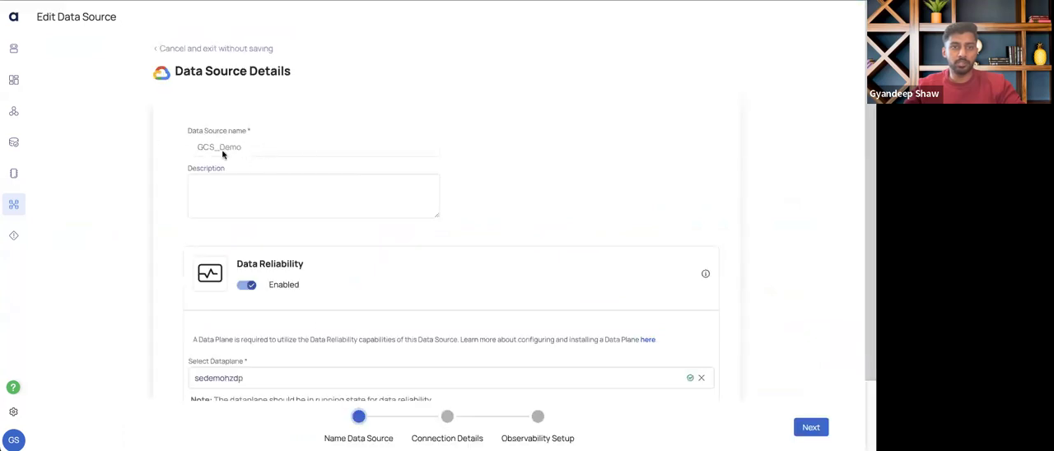
scroll(273, 303, "down", 1)
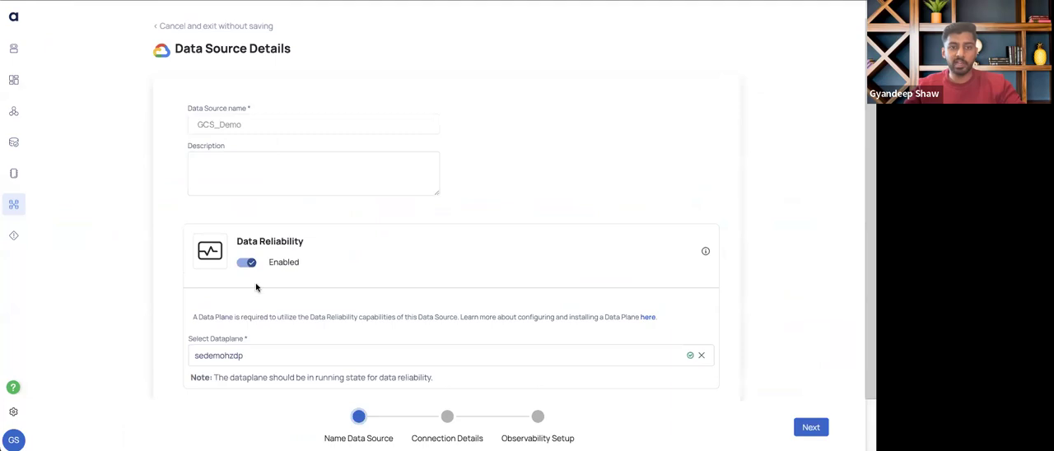
scroll(268, 336, "down", 1)
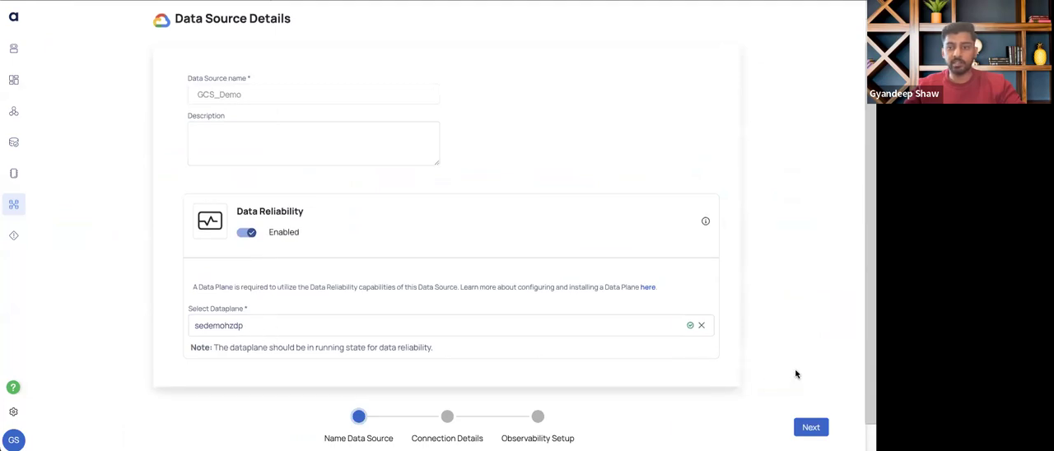
left_click(811, 427)
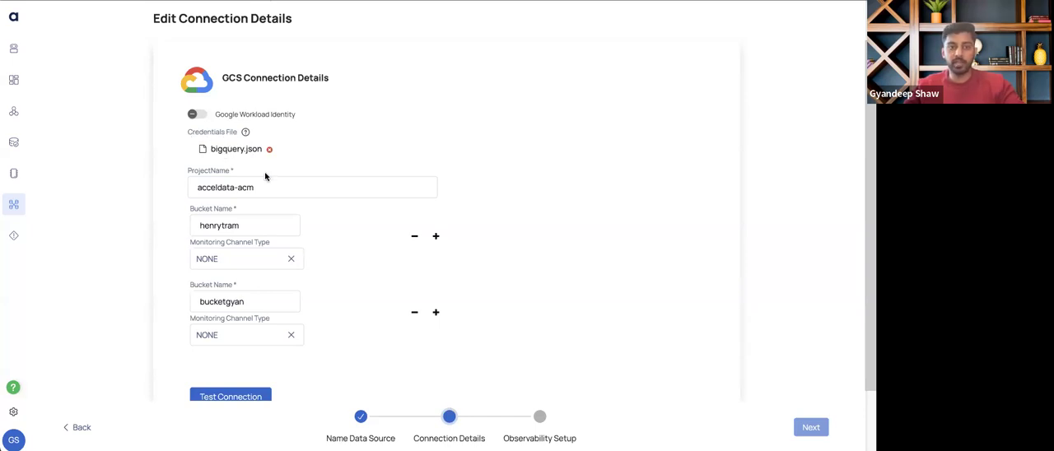
Review the GCS connection details, including the monitoring channel type options, the project name and both bucket names
scroll(252, 197, "down", 2)
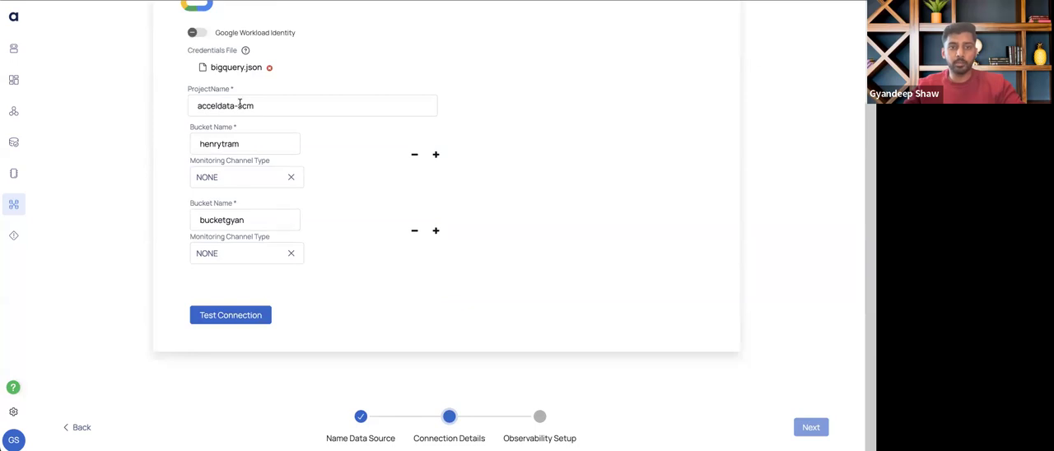
left_click(260, 177)
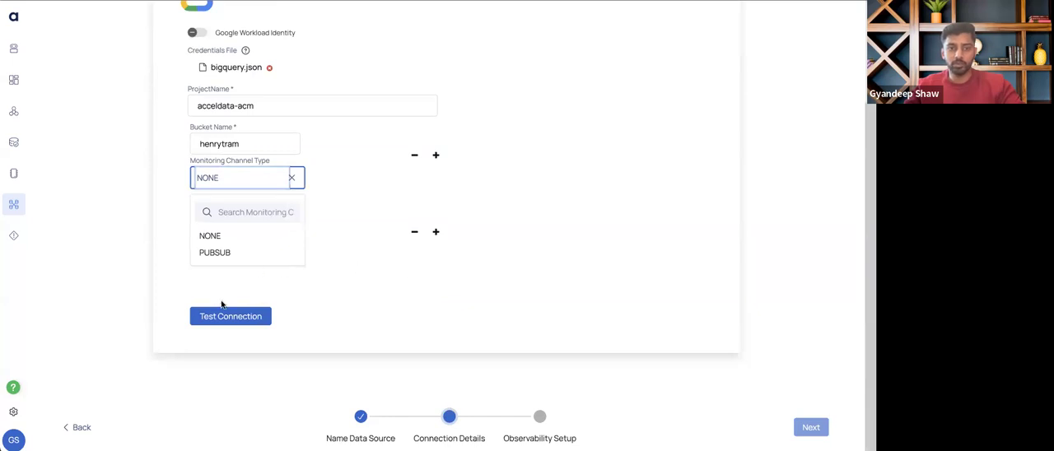
left_click(426, 354)
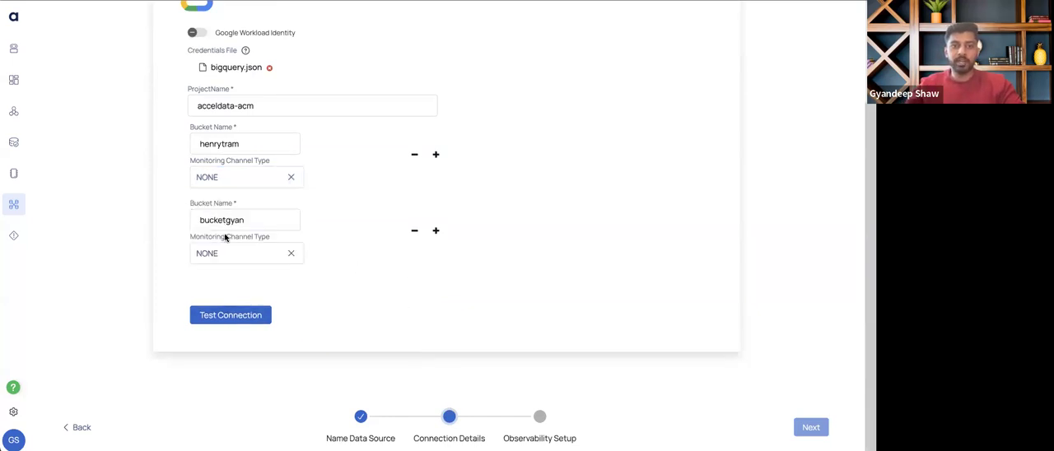
left_click_drag(260, 106, 171, 114)
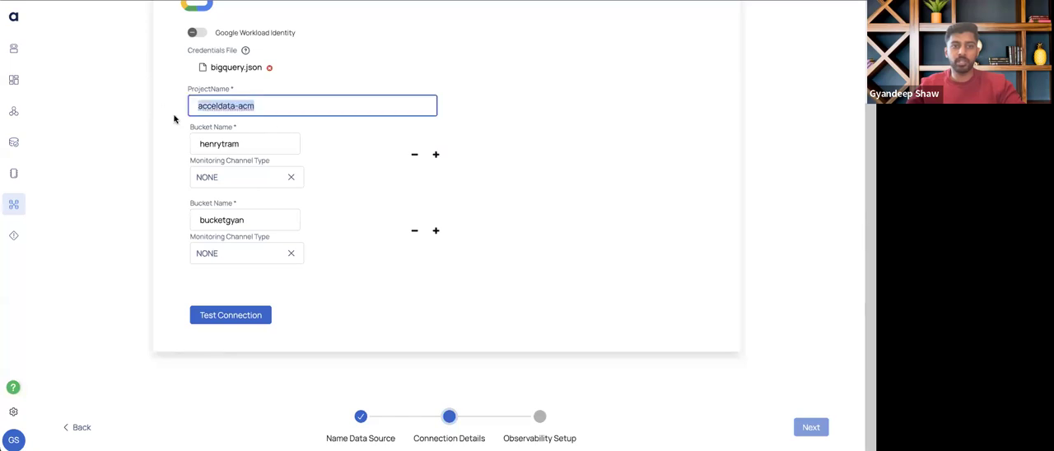
left_click_drag(240, 144, 153, 149)
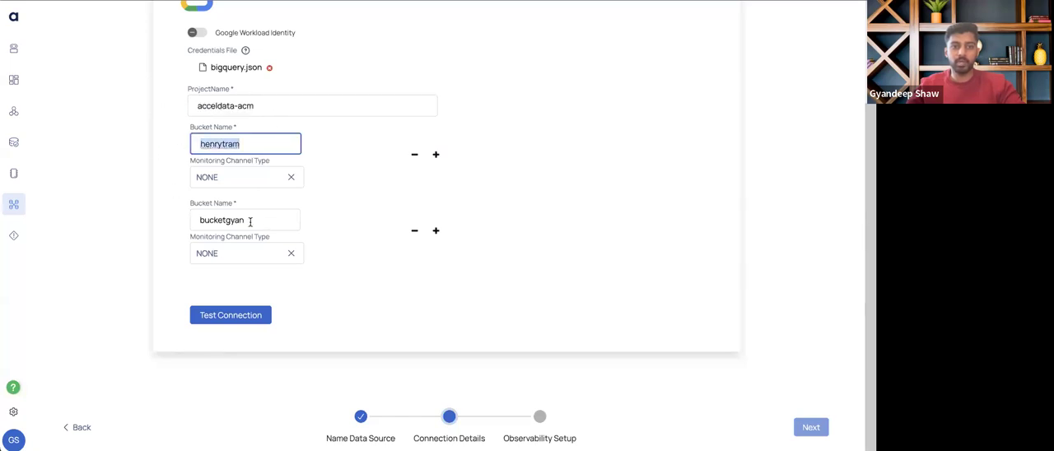
left_click_drag(252, 221, 123, 225)
left_click(354, 319)
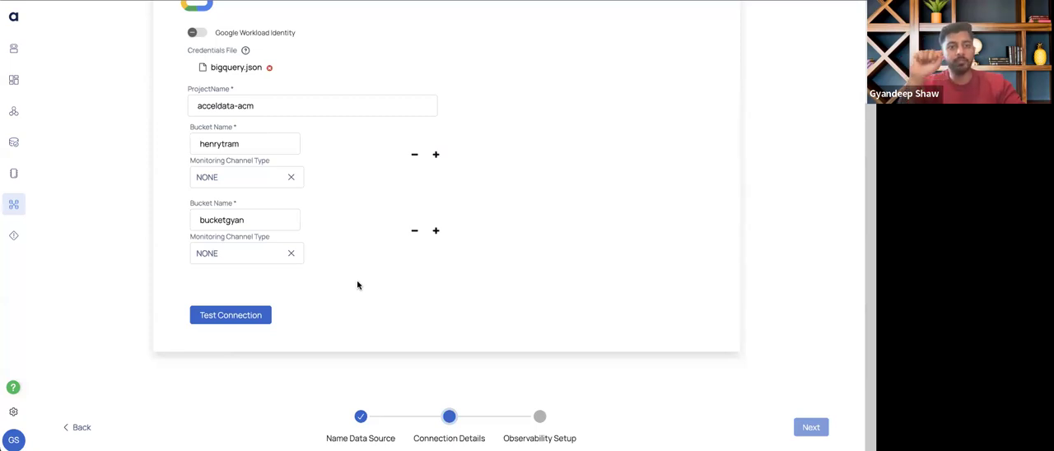
Test the GCS connection and advance to the observability setup
left_click(240, 314)
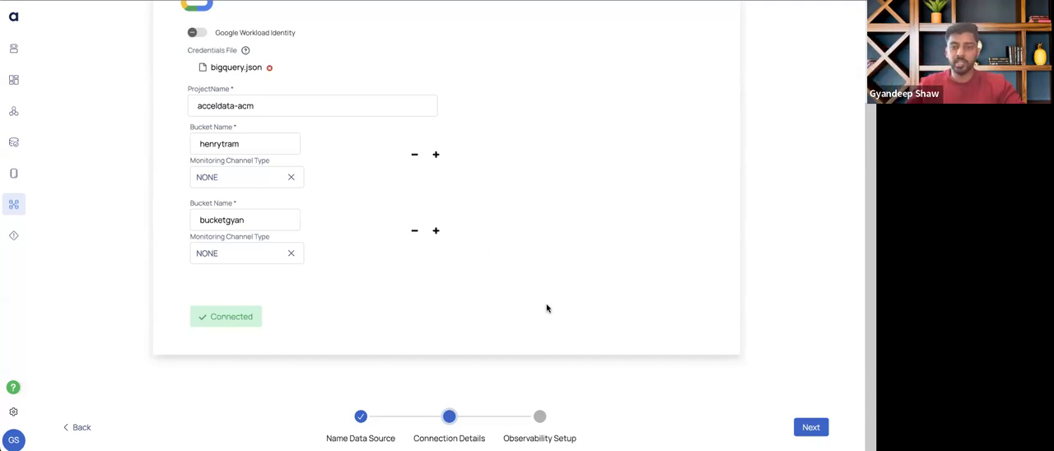
left_click(811, 427)
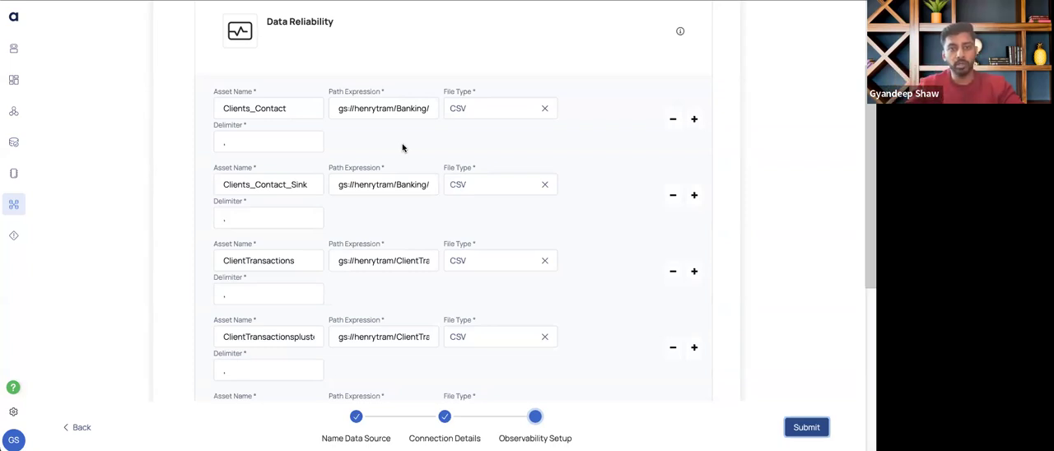
Inspect the full path expression of the Clients_Contact asset through to its end
left_click(335, 109)
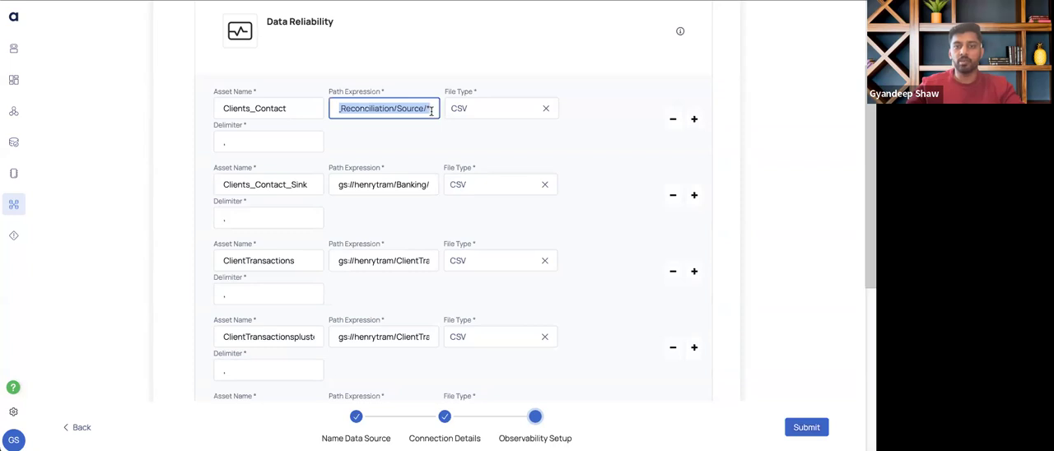
left_click(434, 109)
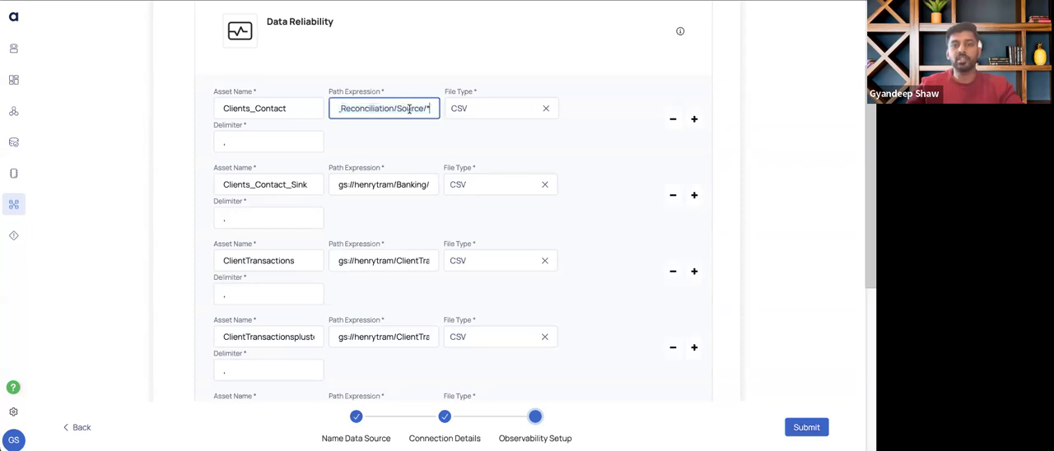
left_click_drag(435, 112, 440, 141)
left_click(454, 138)
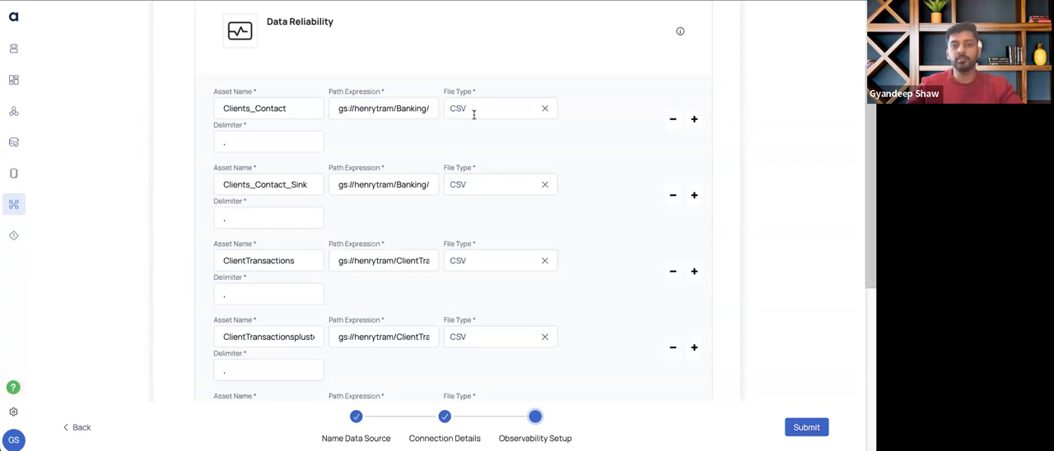
Review the available file types and the asset name for the Clients_Contact asset, keeping CSV selected
left_click(473, 109)
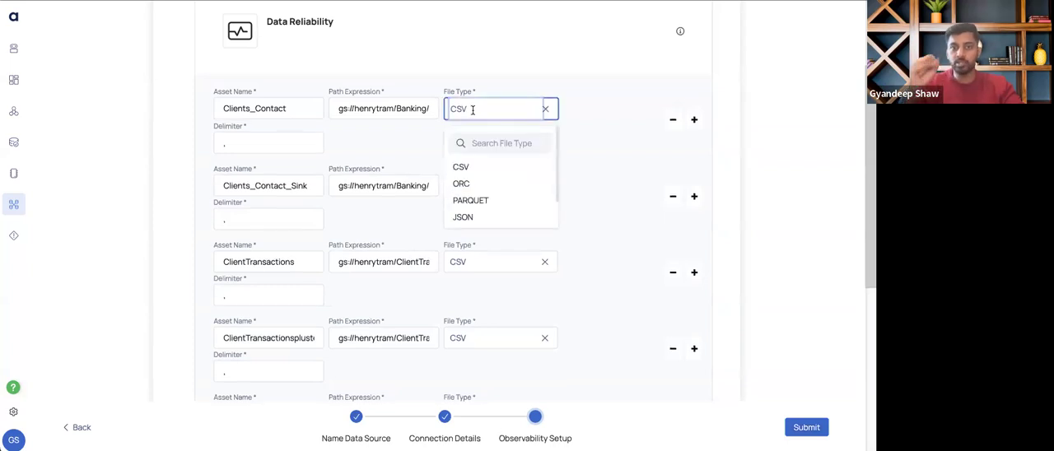
scroll(511, 184, "down", 2)
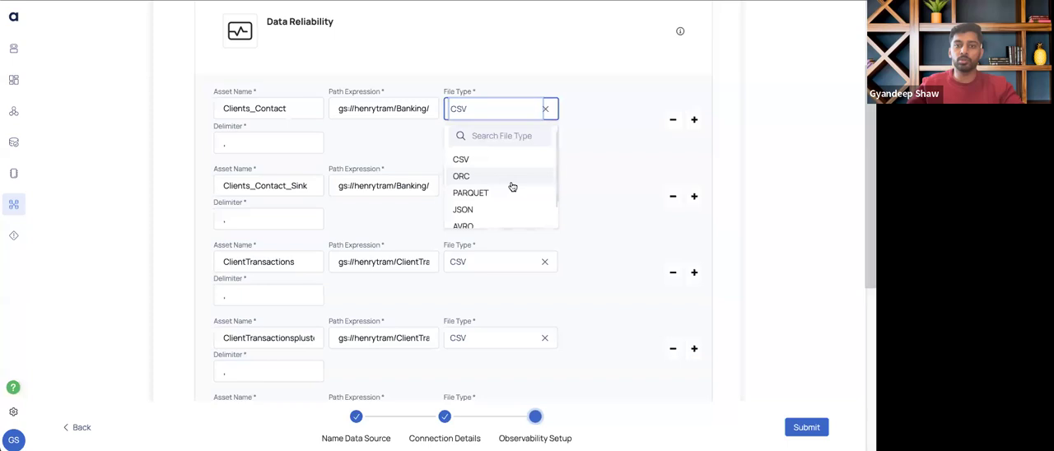
left_click(405, 153)
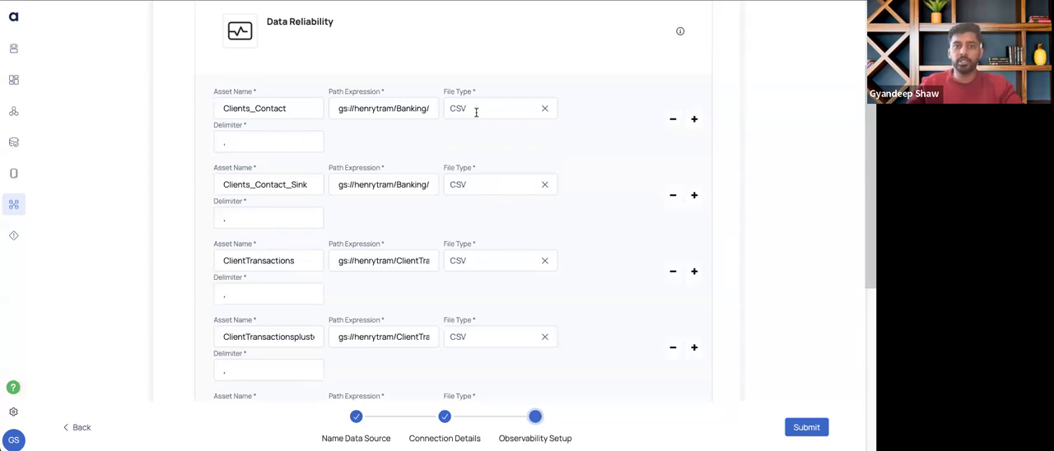
left_click_drag(294, 110, 210, 116)
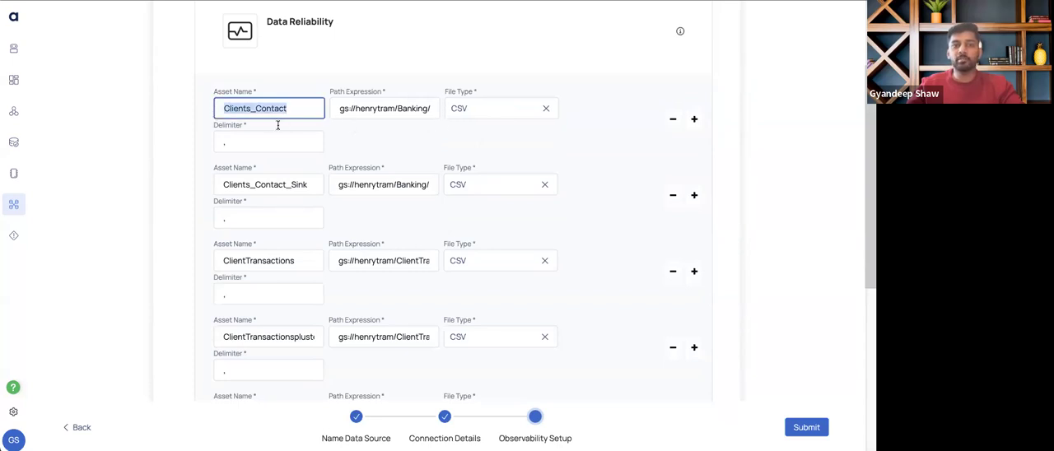
left_click(358, 143)
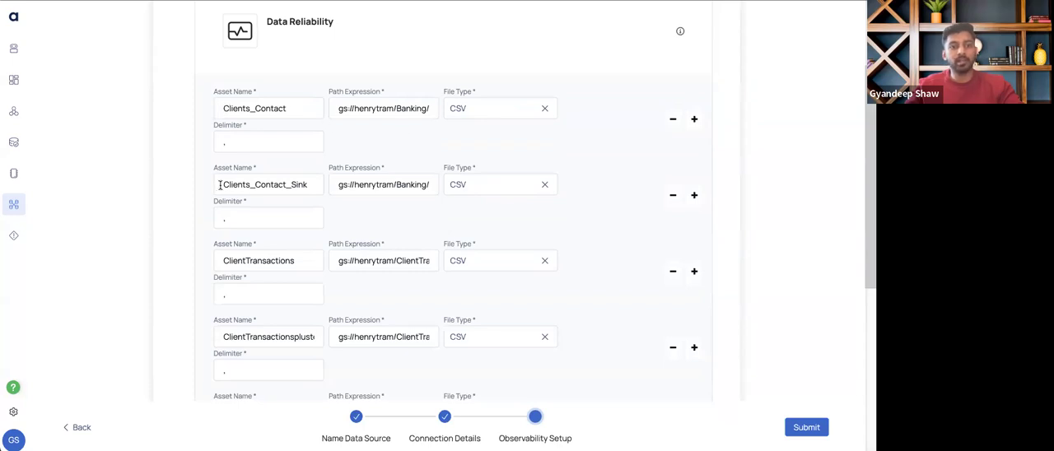
Examine the Clients_Contact_Sink asset name and the Source folder in the Clients_Contact asset's path expression
left_click_drag(220, 184, 312, 184)
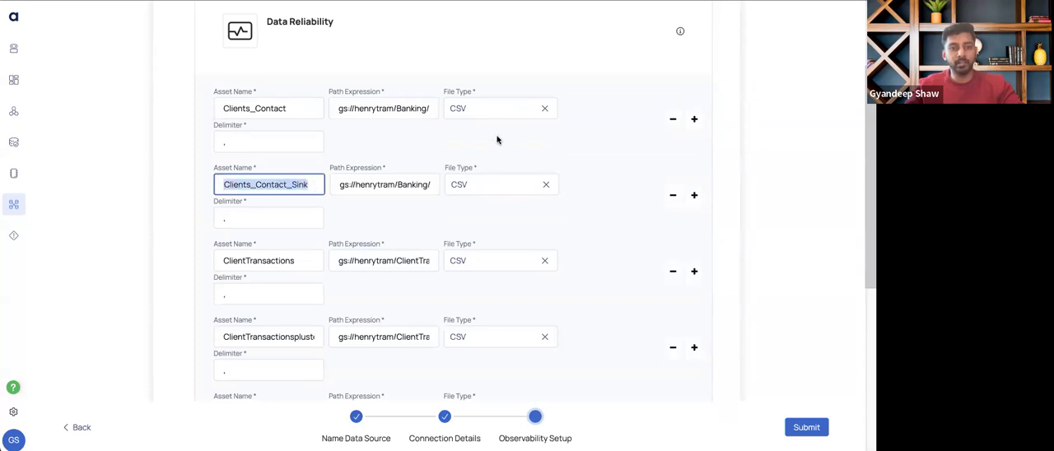
left_click(252, 156)
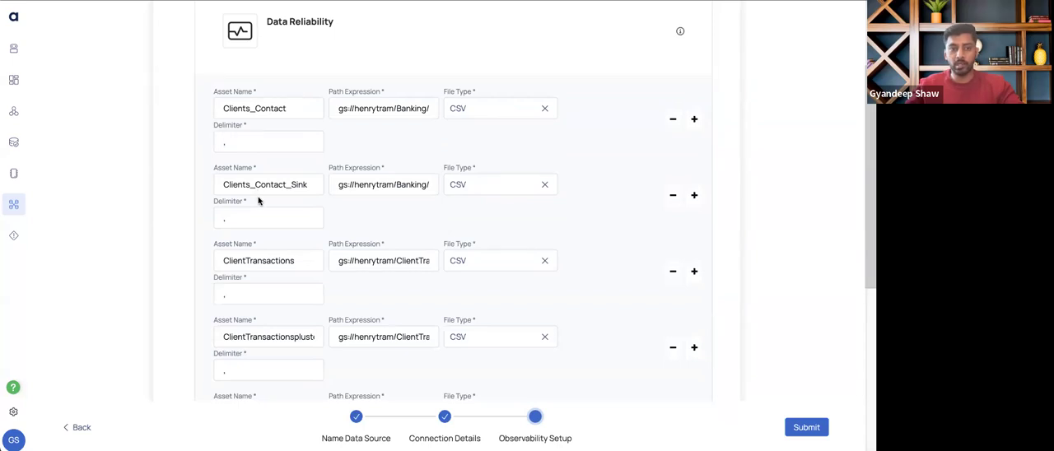
scroll(372, 247, "down", 1)
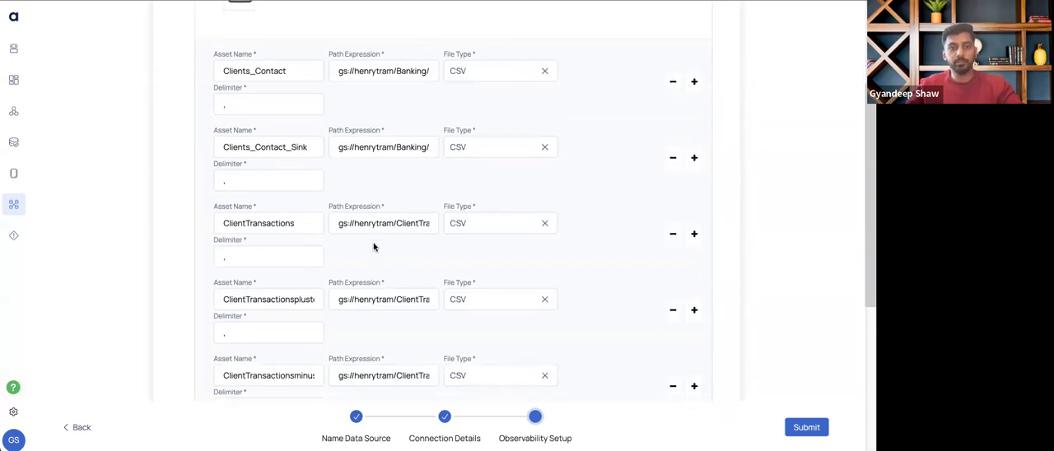
triple_click(401, 65)
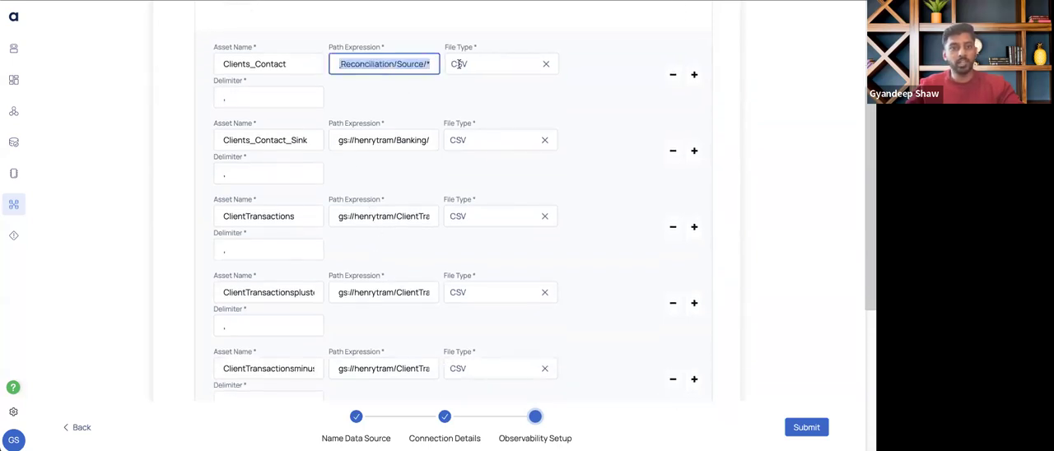
left_click(420, 63)
left_click_drag(398, 63, 416, 66)
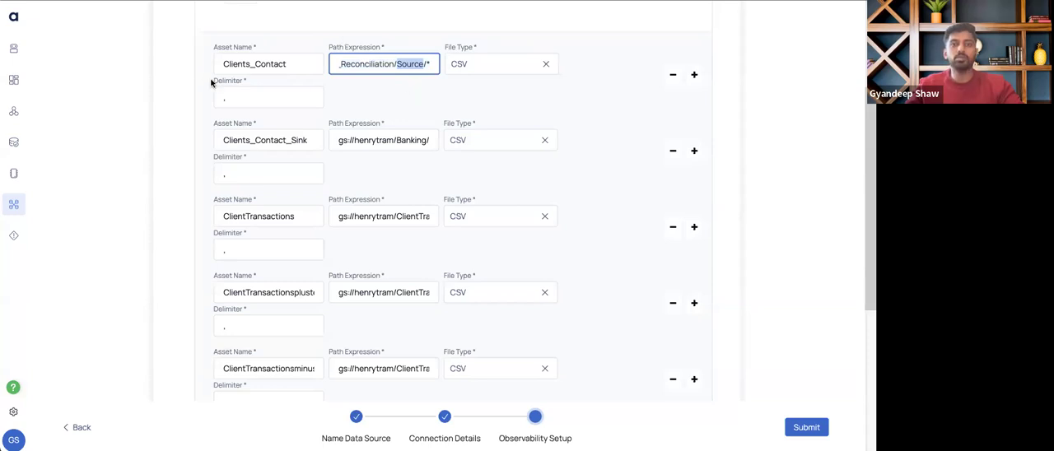
left_click(280, 89)
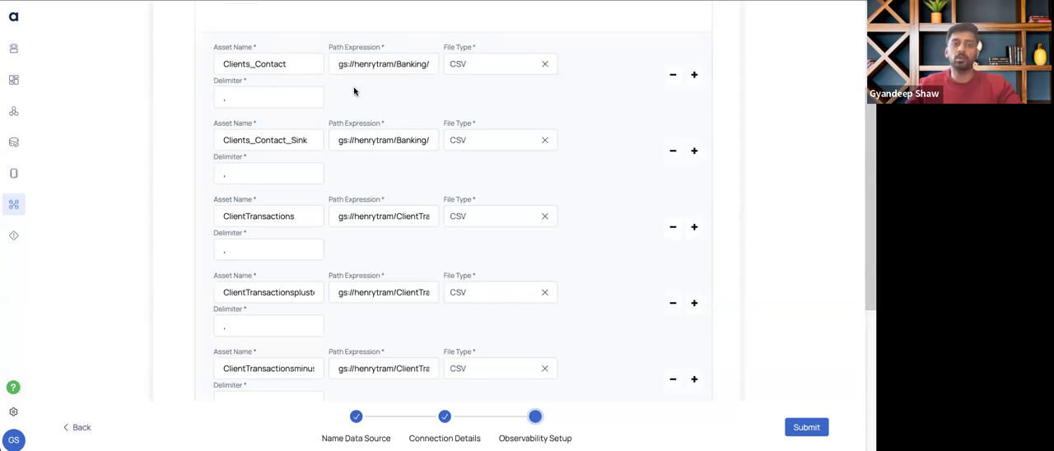
scroll(406, 109, "down", 3)
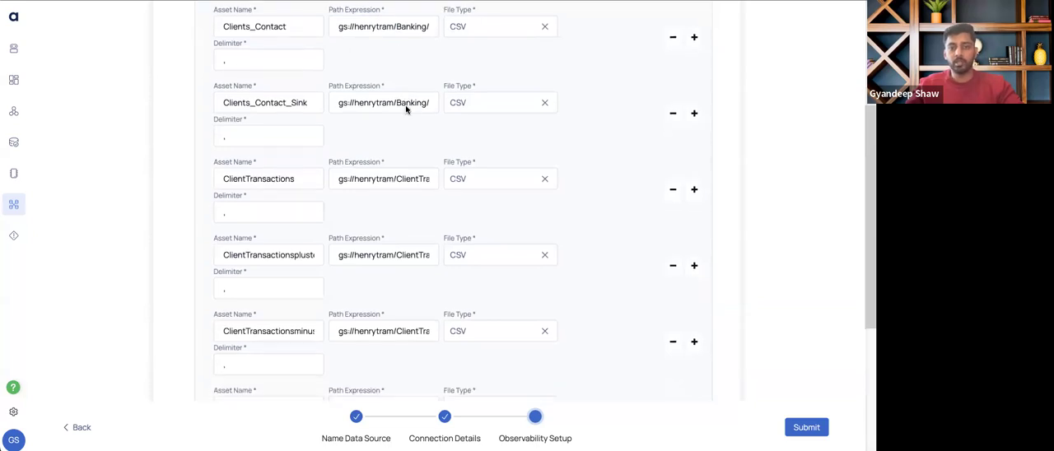
Enable the crawler execution schedule to run every day at 00:00 in the UTC time zone
scroll(368, 323, "down", 6)
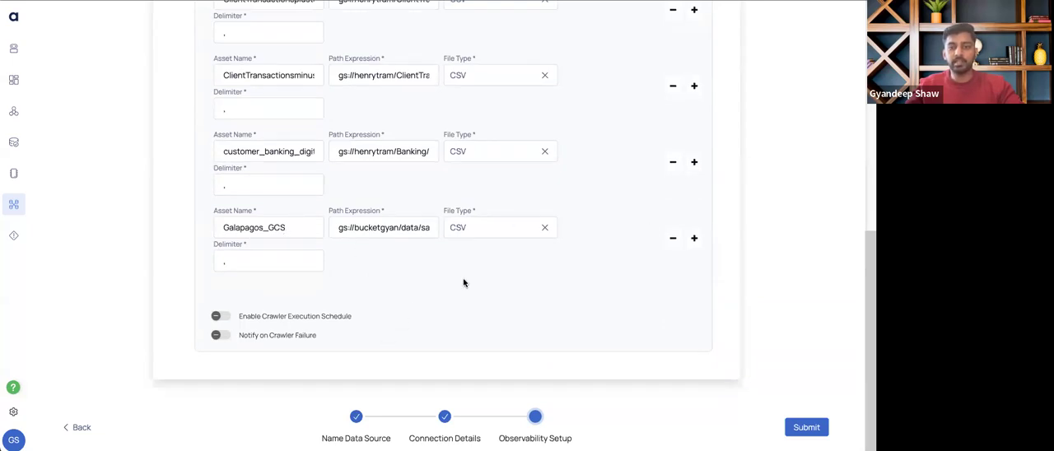
left_click(223, 317)
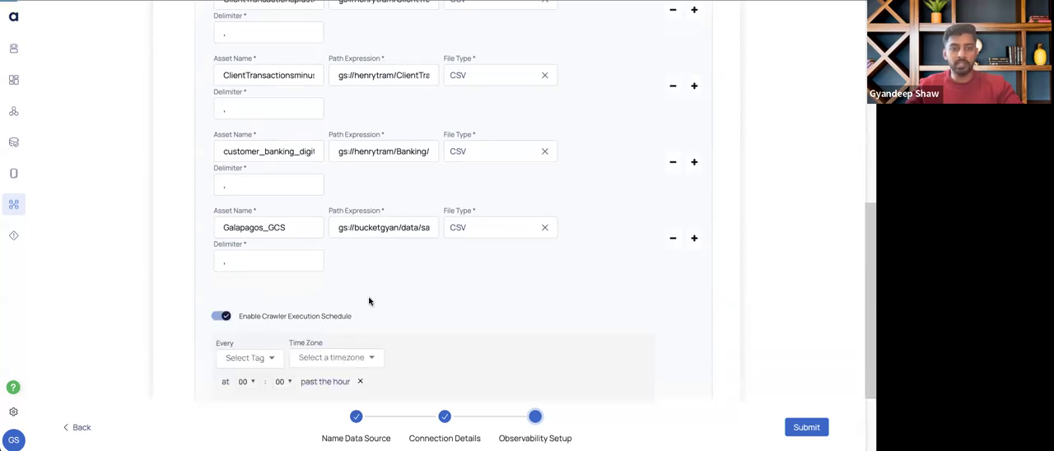
scroll(371, 300, "down", 3)
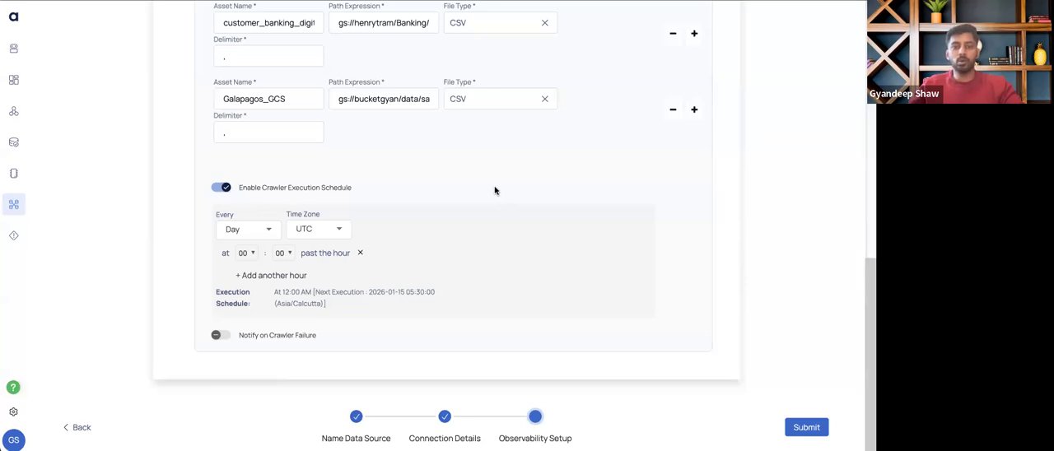
Review all configured assets from Clients_Contact to Galapagos_GCS together with the crawler execution schedule settings
scroll(494, 190, "up", 5)
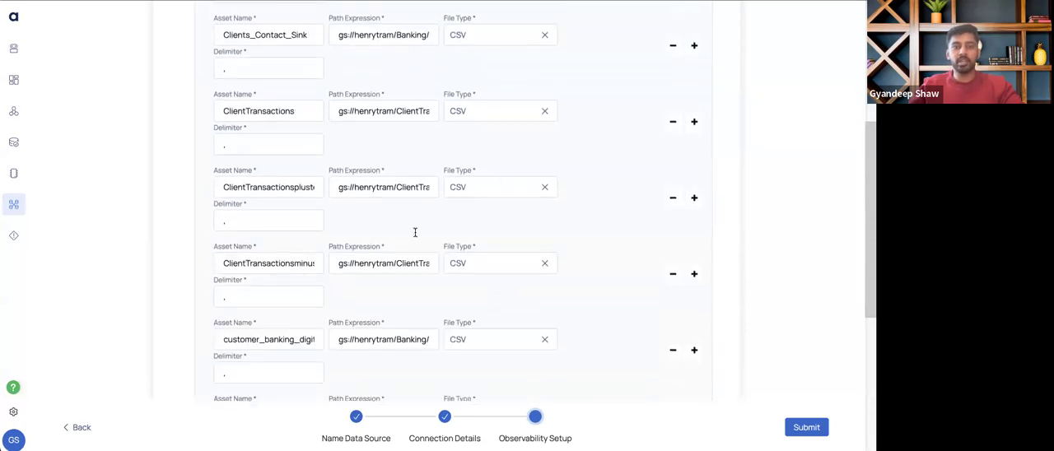
scroll(404, 328, "down", 4)
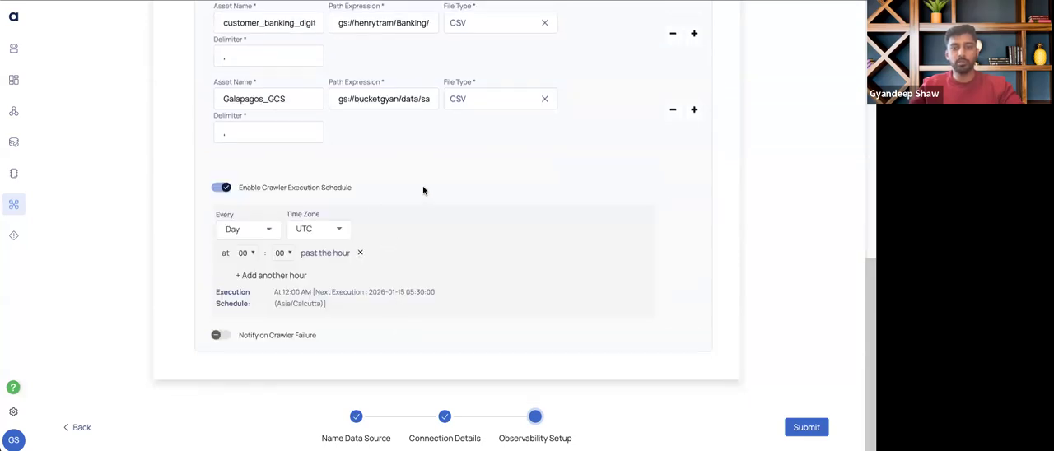
scroll(423, 191, "up", 1)
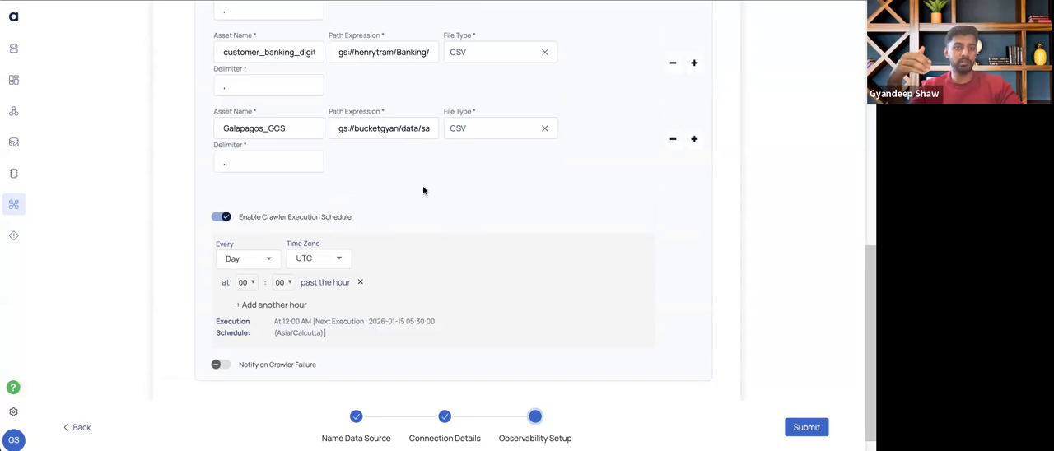
scroll(439, 171, "up", 5)
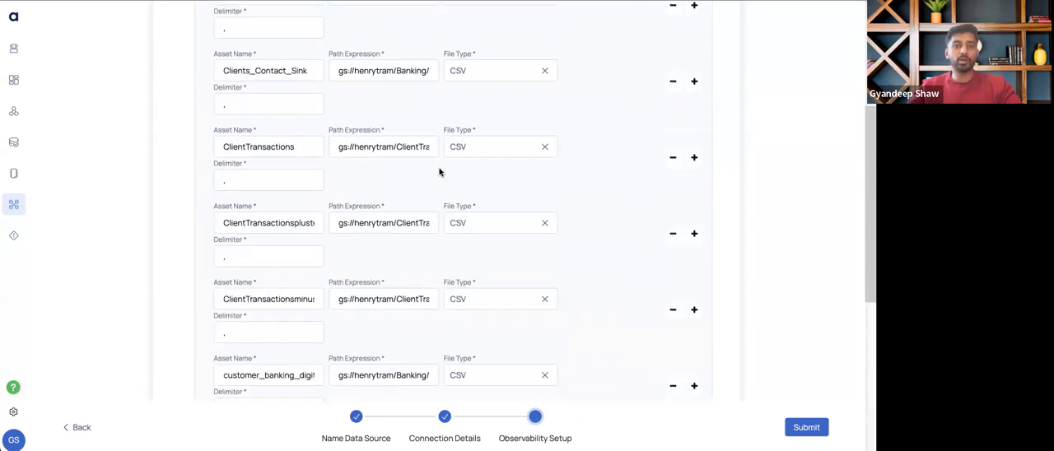
scroll(439, 171, "up", 1)
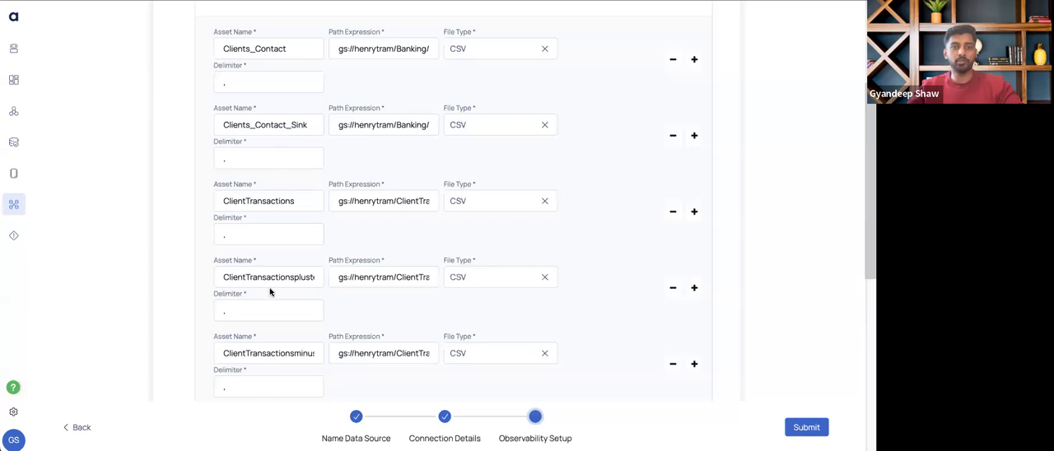
scroll(270, 290, "down", 2)
scroll(270, 290, "down", 1)
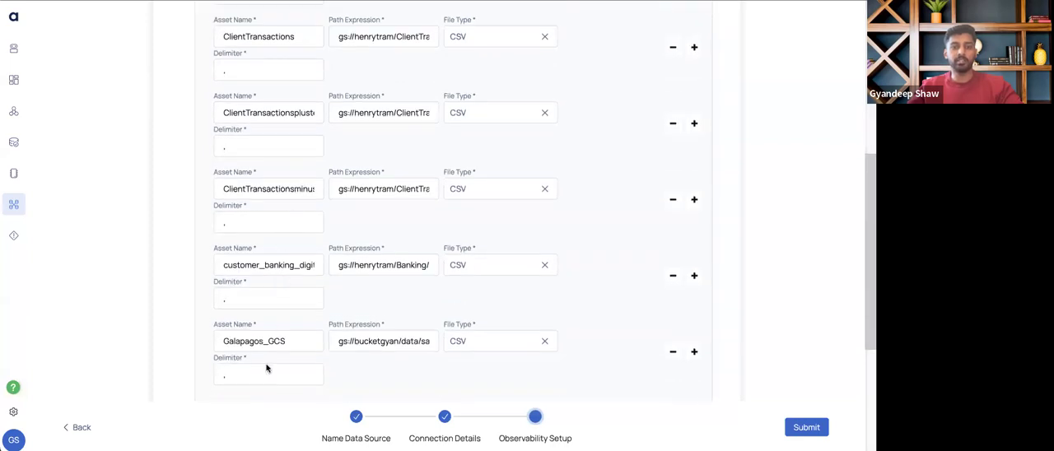
scroll(431, 270, "down", 2)
scroll(435, 264, "down", 1)
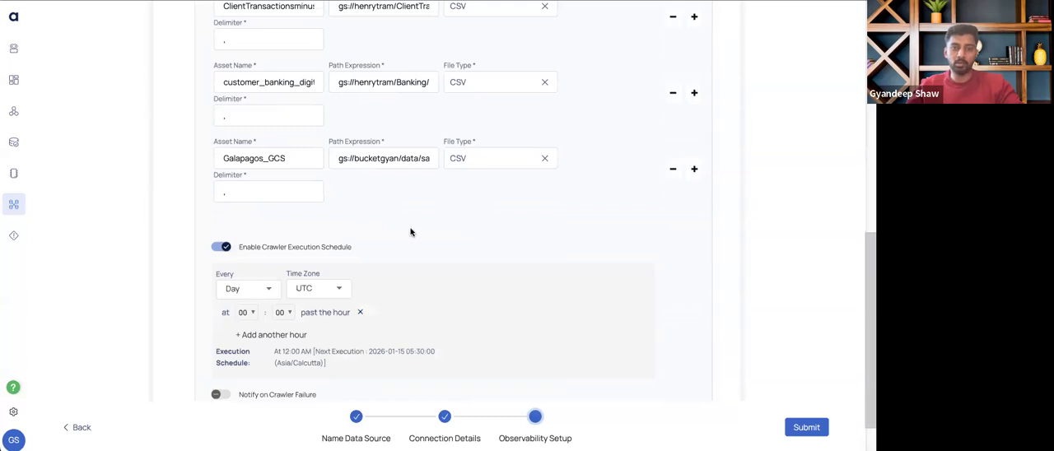
Turn on crawler failure notifications, check the notification channel selection, and also enable Notify On Success
scroll(404, 231, "down", 1)
left_click(216, 359)
scroll(330, 362, "down", 2)
left_click(277, 311)
double_click(277, 310)
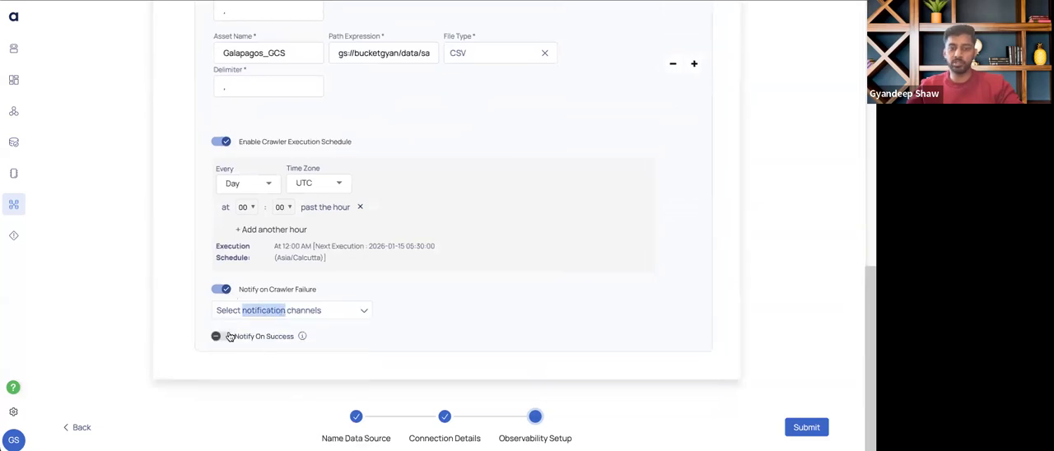
left_click(344, 332)
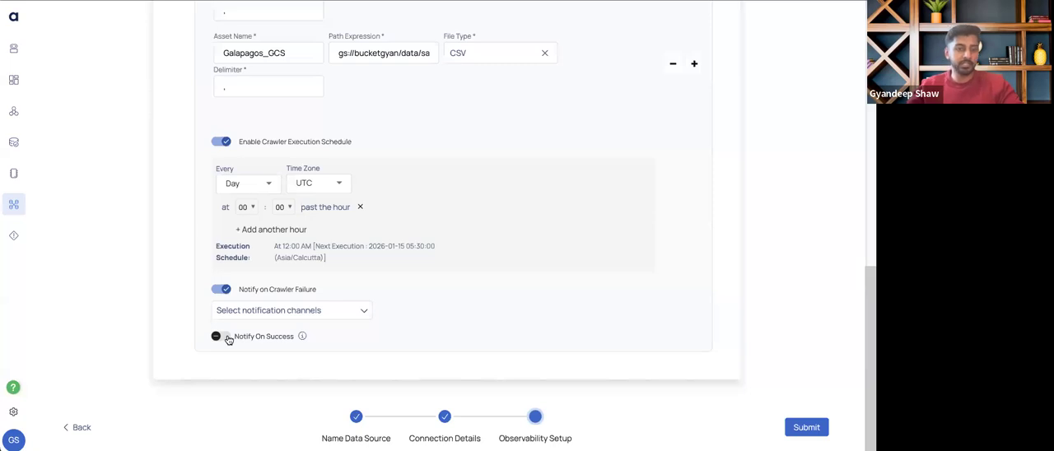
left_click(221, 336)
left_click(221, 337)
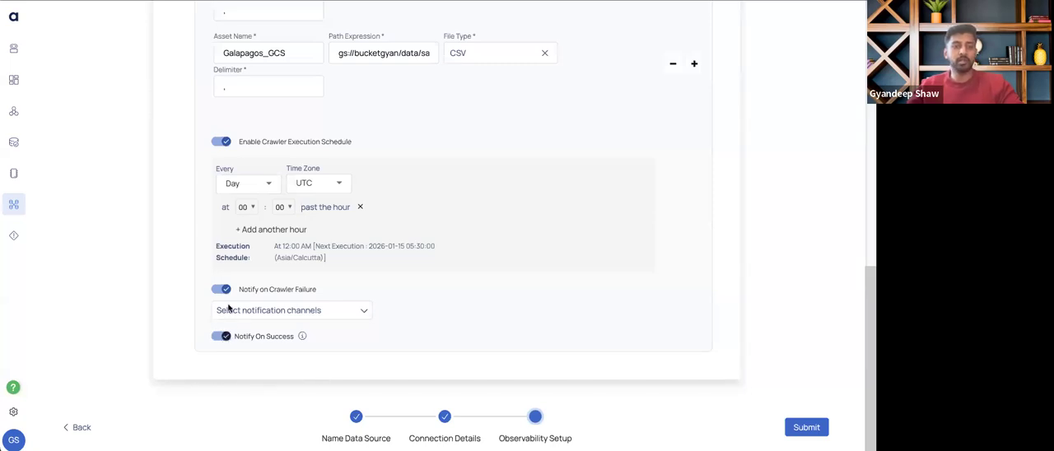
Turn off both the crawler failure notifications and the crawler execution schedule
left_click(221, 289)
left_click(220, 190)
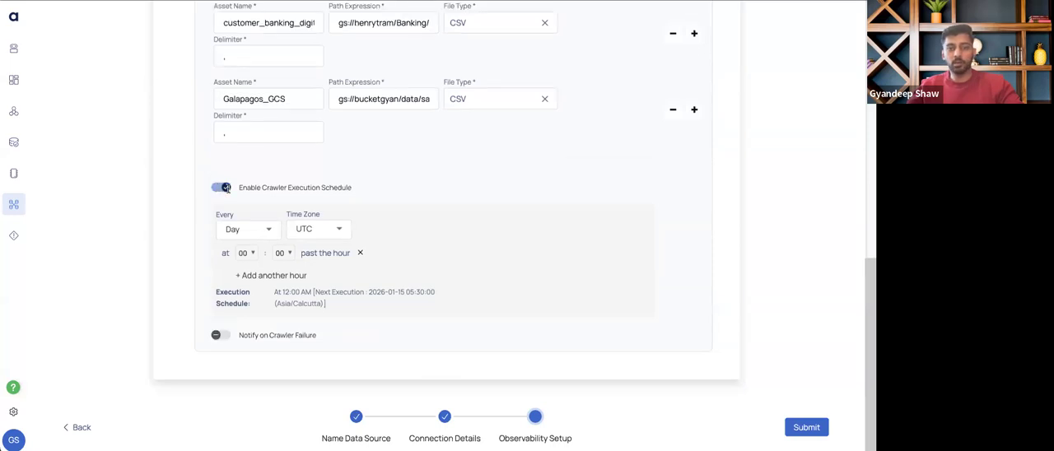
Submit the GCS_Demo observability setup and return to the data sources list without starting a crawl
left_click(807, 426)
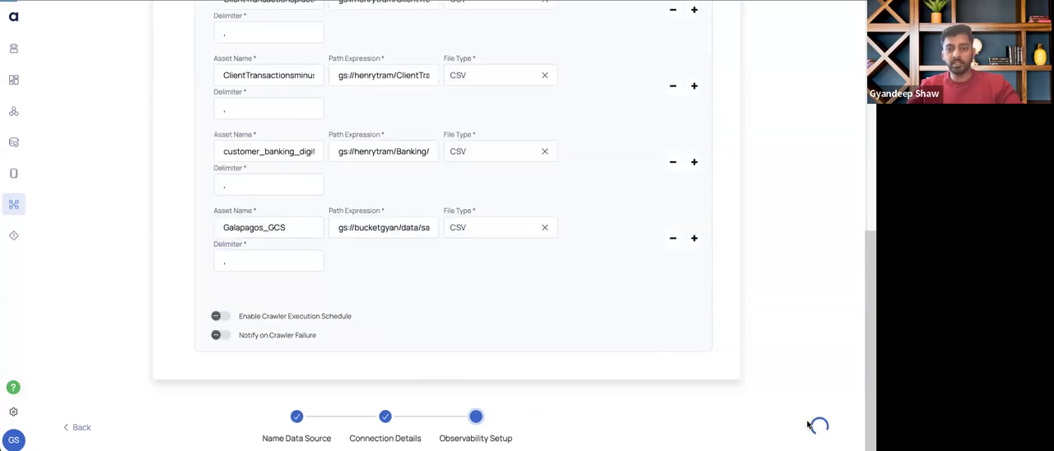
left_click(807, 427)
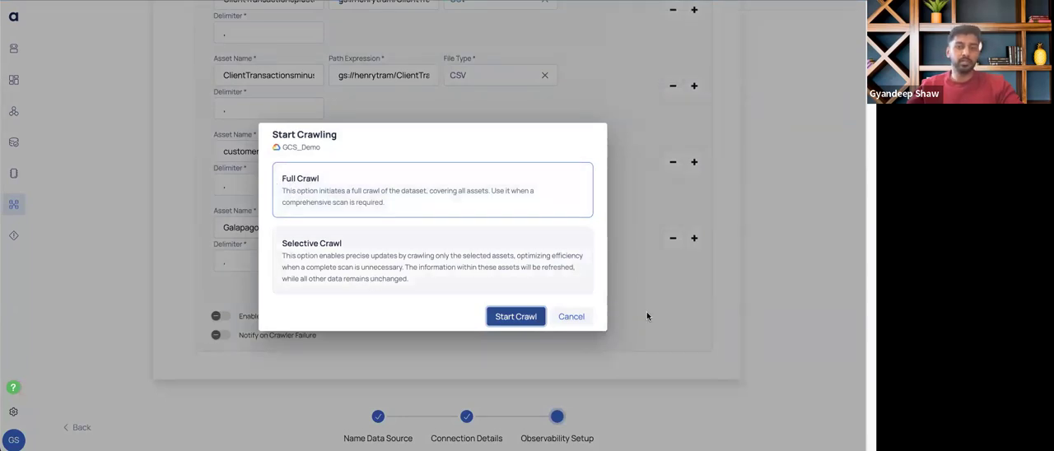
left_click(584, 321)
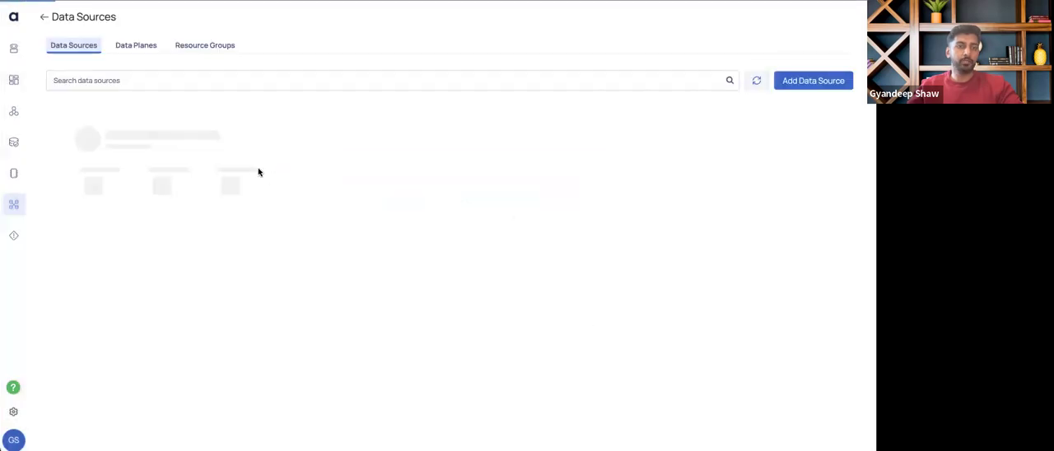
Filter the data sources list by the GCS source type
left_click(95, 87)
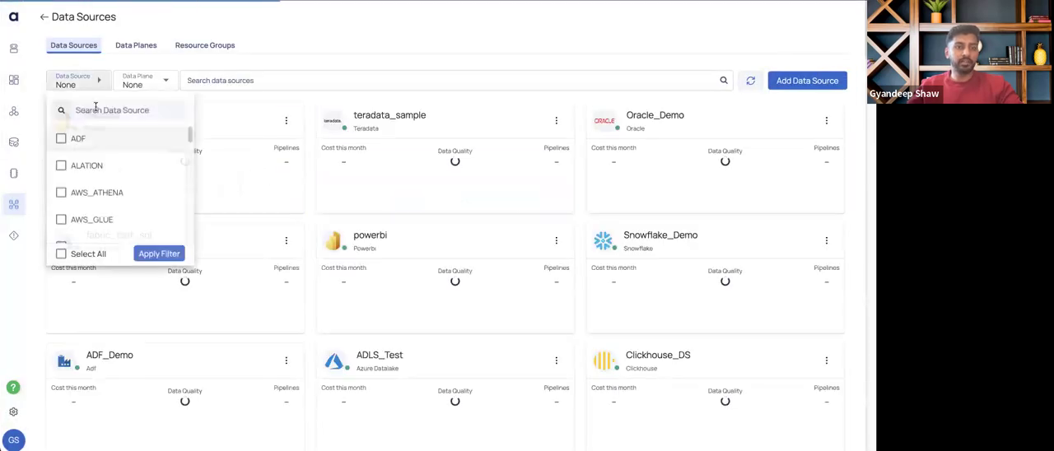
left_click(82, 109)
type("gsc")
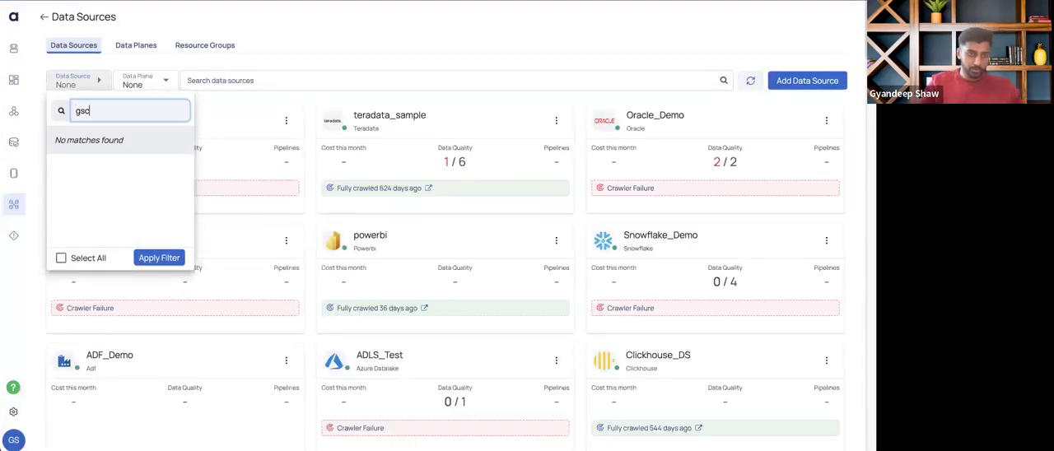
key("BackSpace")
key("BackSpace")
type("cs")
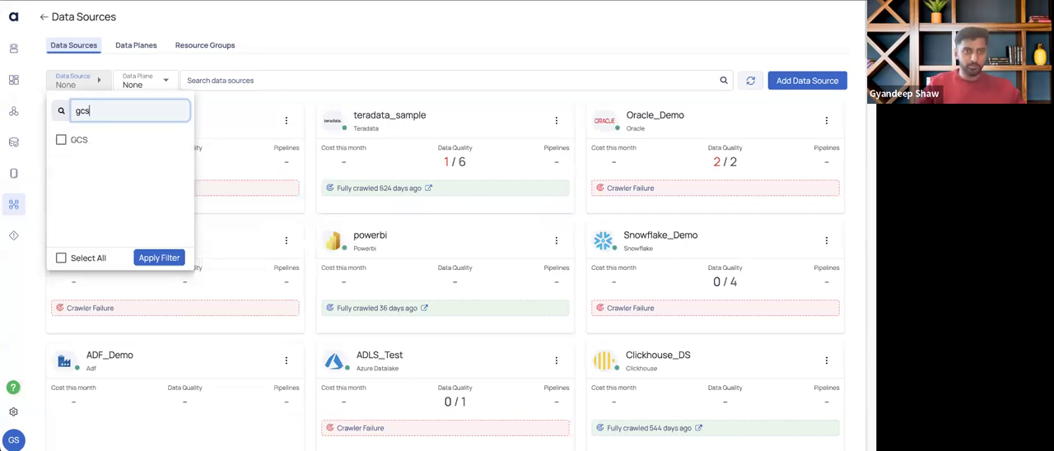
left_click(98, 144)
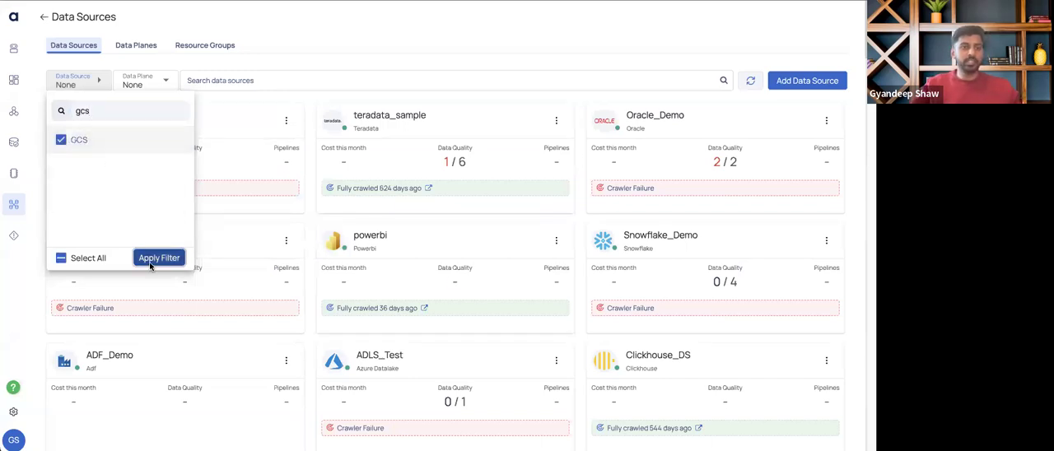
left_click(153, 258)
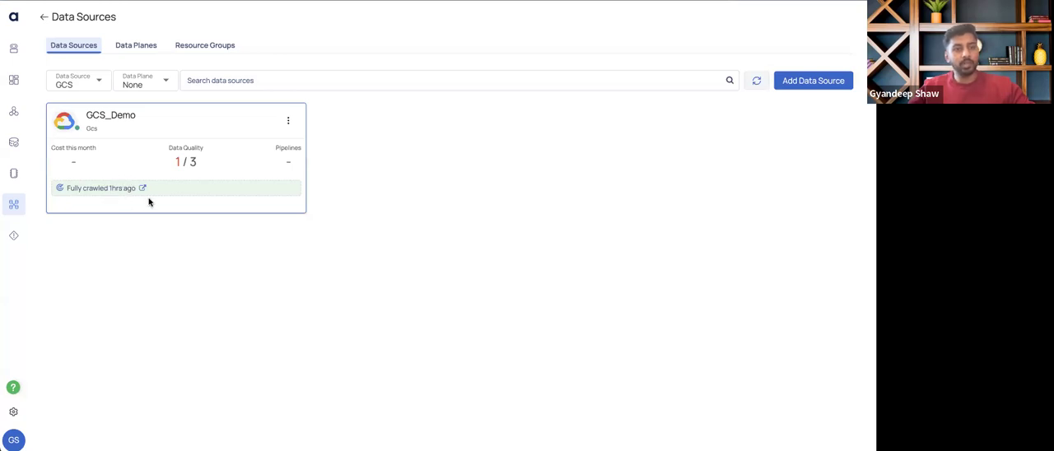
Open the GCS_Demo data source's summary and list its File assets
left_click(94, 189)
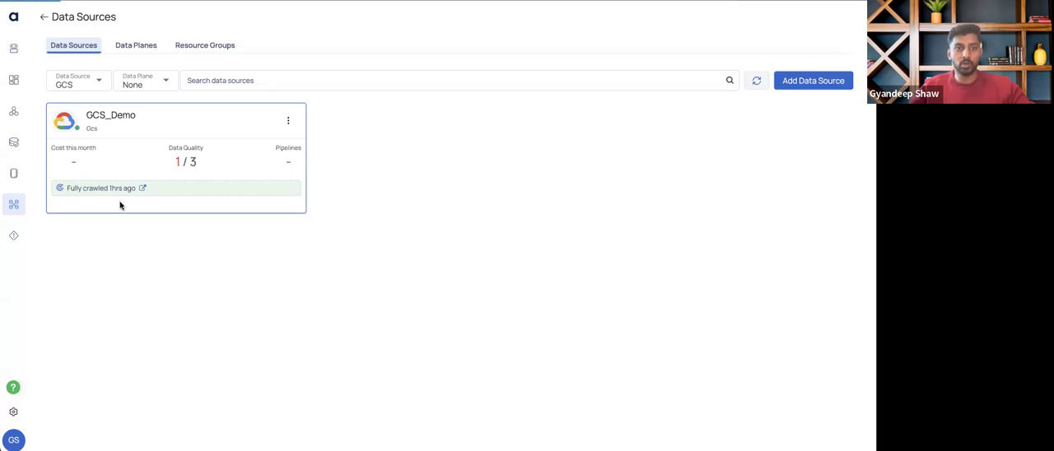
left_click(125, 119)
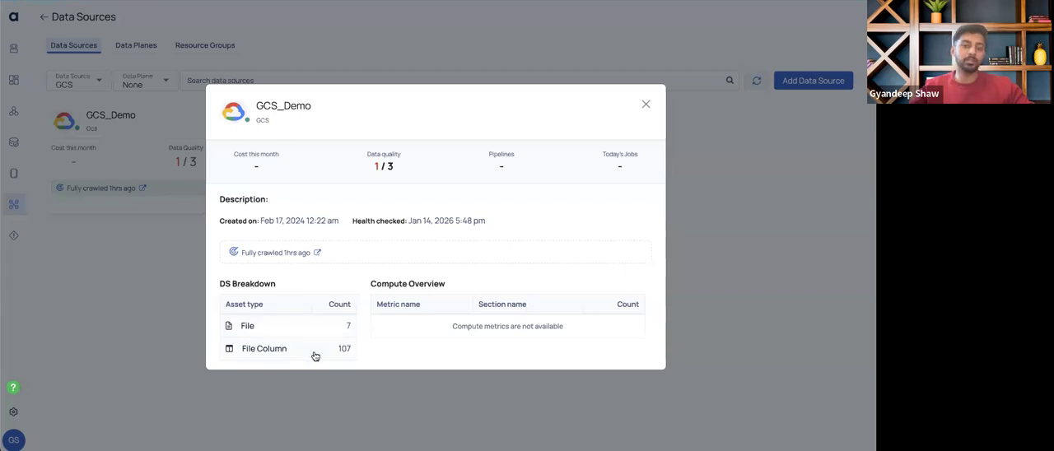
left_click(250, 326)
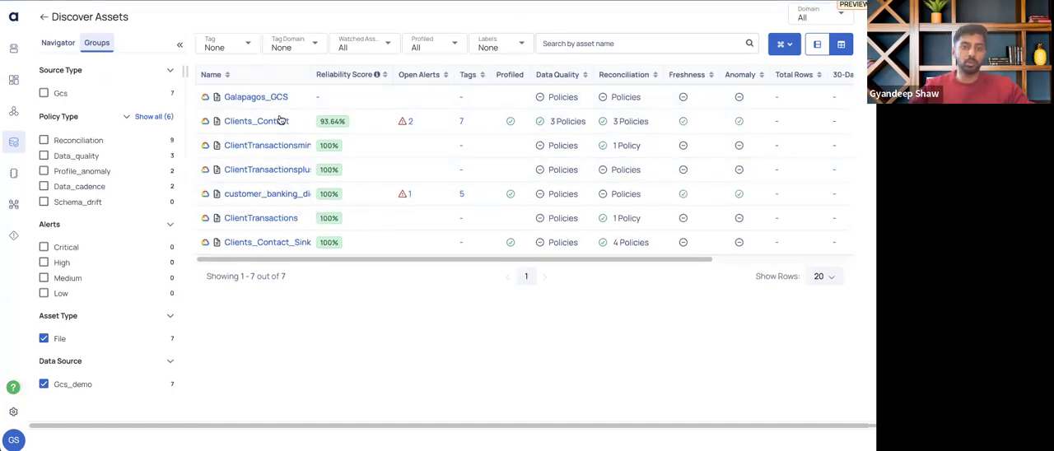
Widen the Name column to fit the full asset names and review the assets' policy, freshness and anomaly columns
double_click(313, 74)
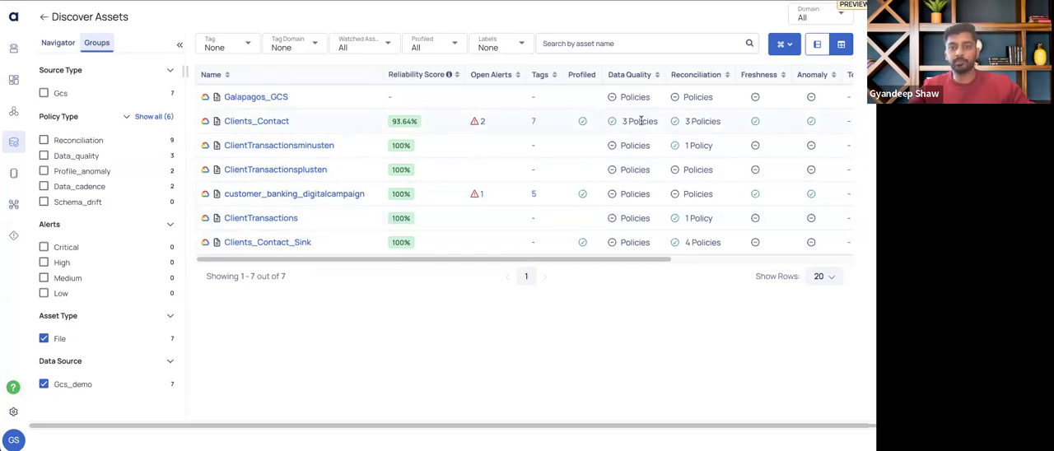
mouse_move(624, 123)
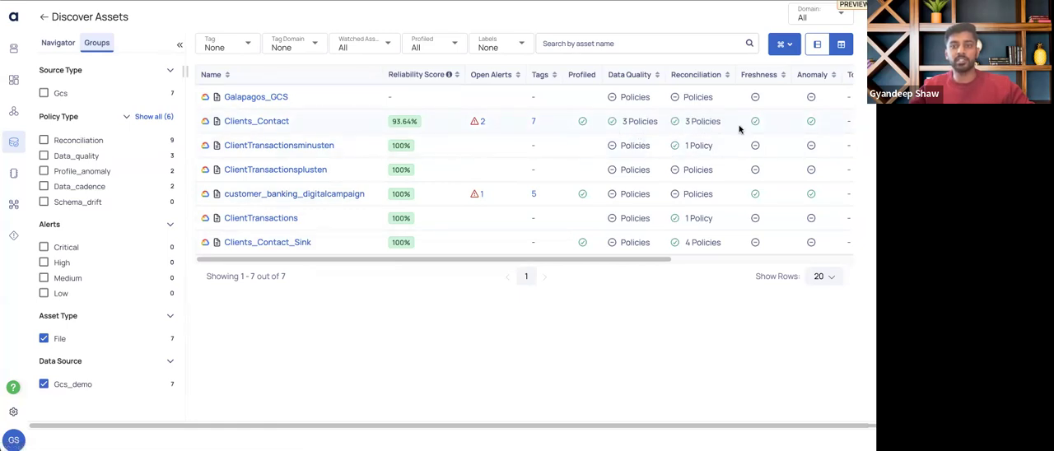
scroll(690, 261, "right", 3)
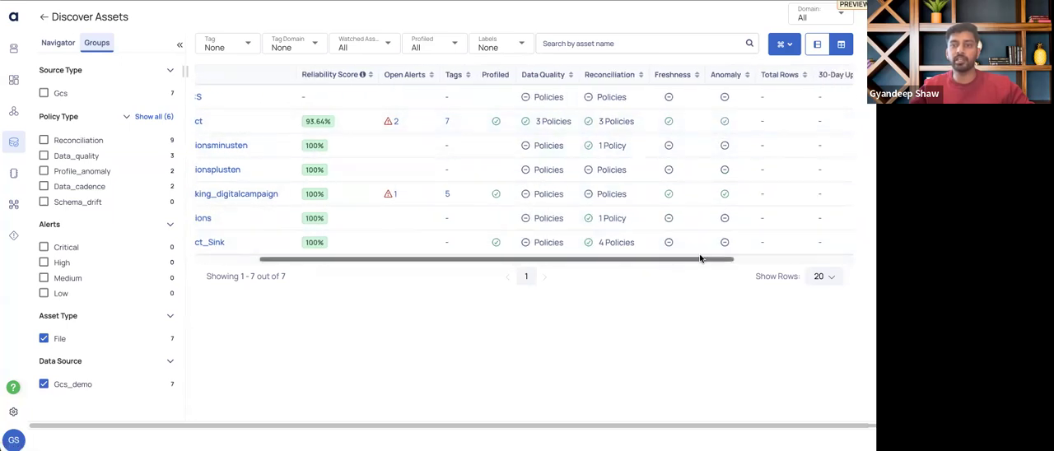
scroll(701, 259, "right", 3)
scroll(568, 278, "left", 5)
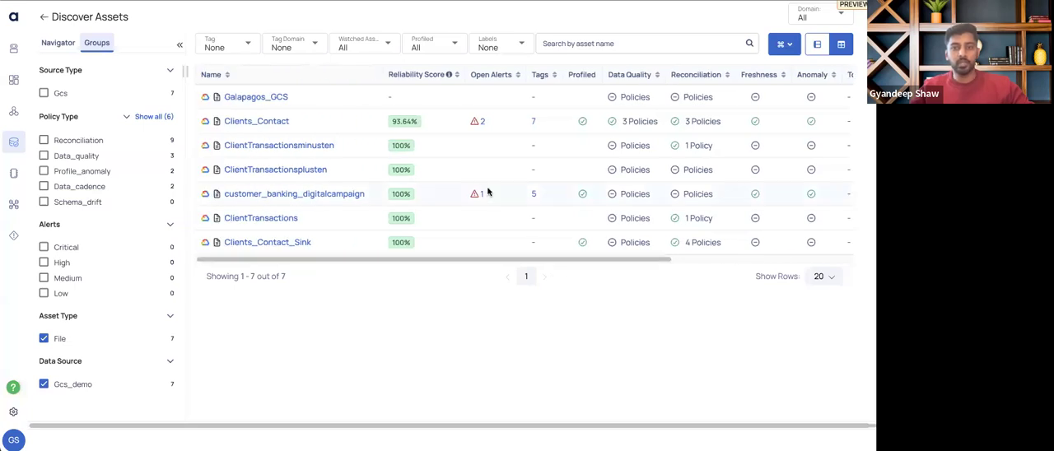
Inspect the tags assigned to the Clients_Contact asset
mouse_move(681, 169)
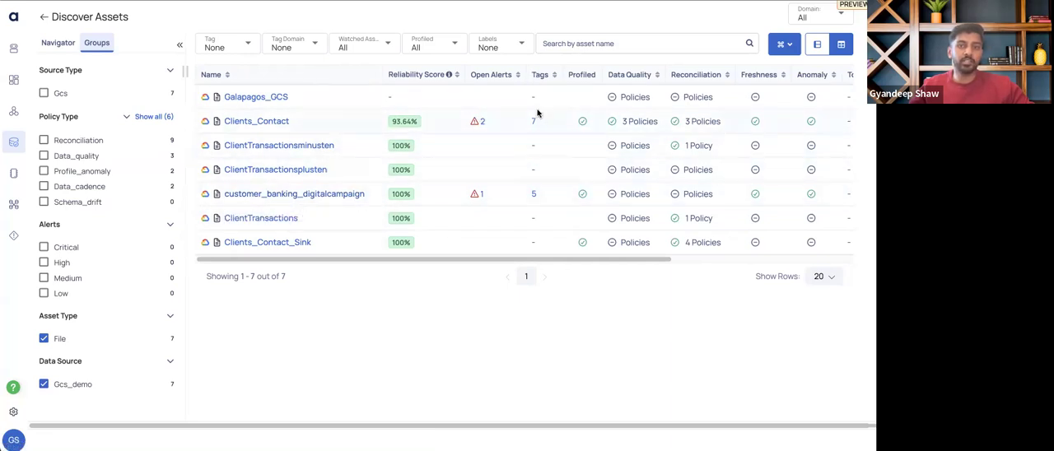
mouse_move(533, 123)
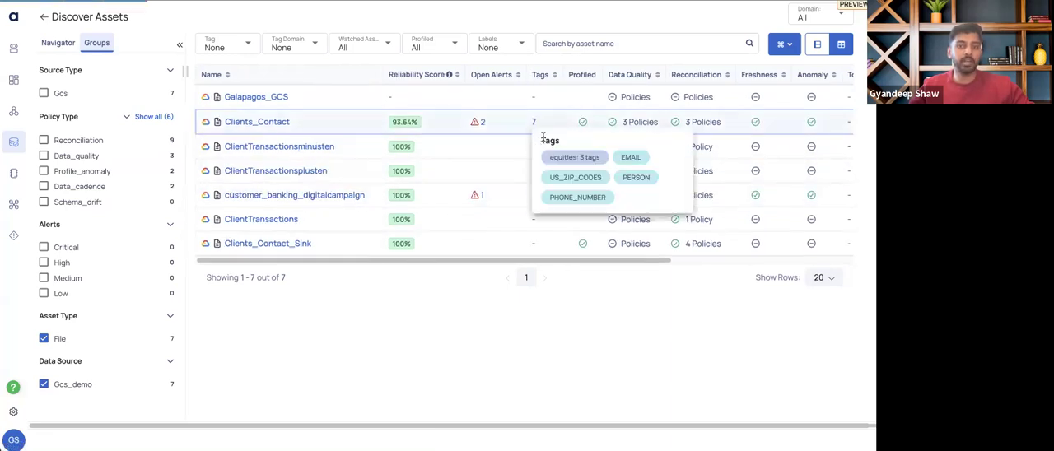